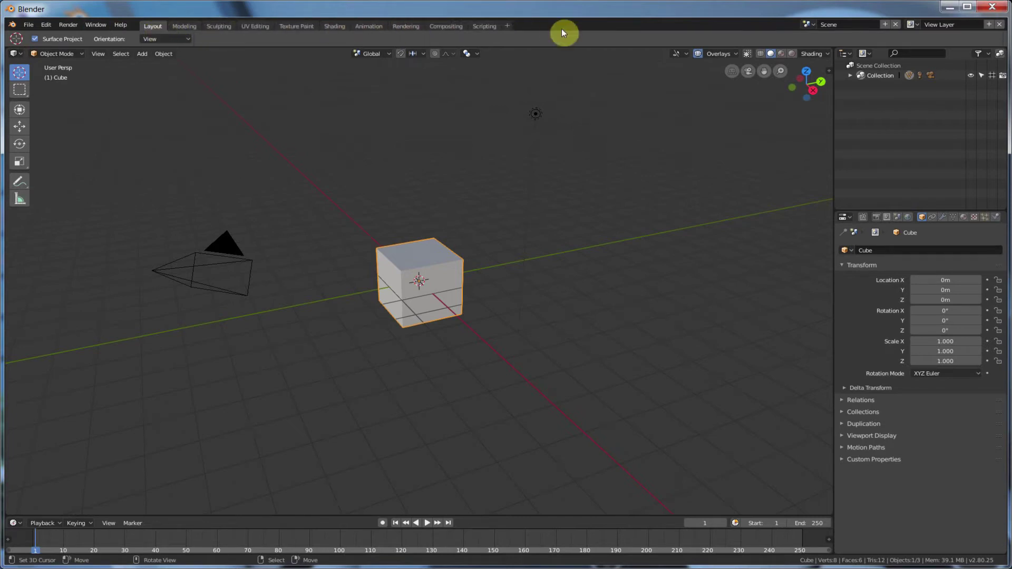
Switch to the Animation workspace, which shows the camera view and the Dope Sheet timeline
{"action": "left_click", "coordinate": [371, 26]}
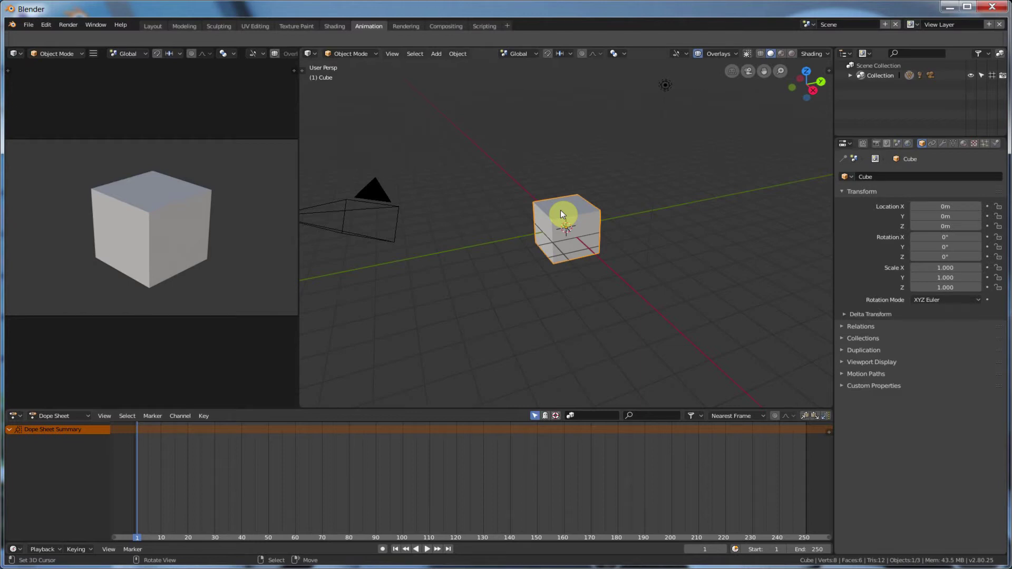
Pick the Transform tool, undo a stray rotation, and slide the cube along Y to -2.96 m
{"action": "key", "text": "shift+space"}
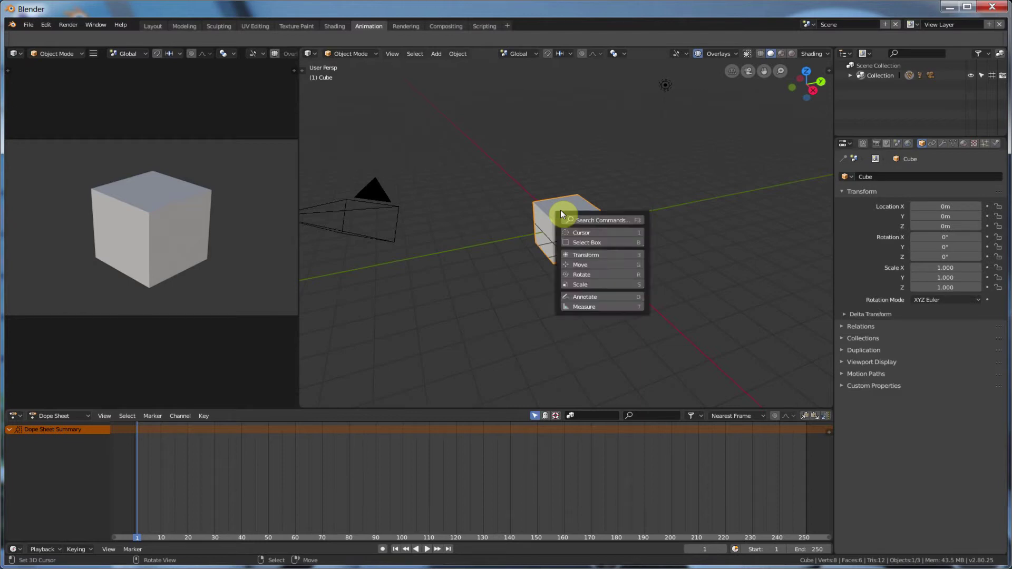
{"action": "left_click", "coordinate": [583, 257]}
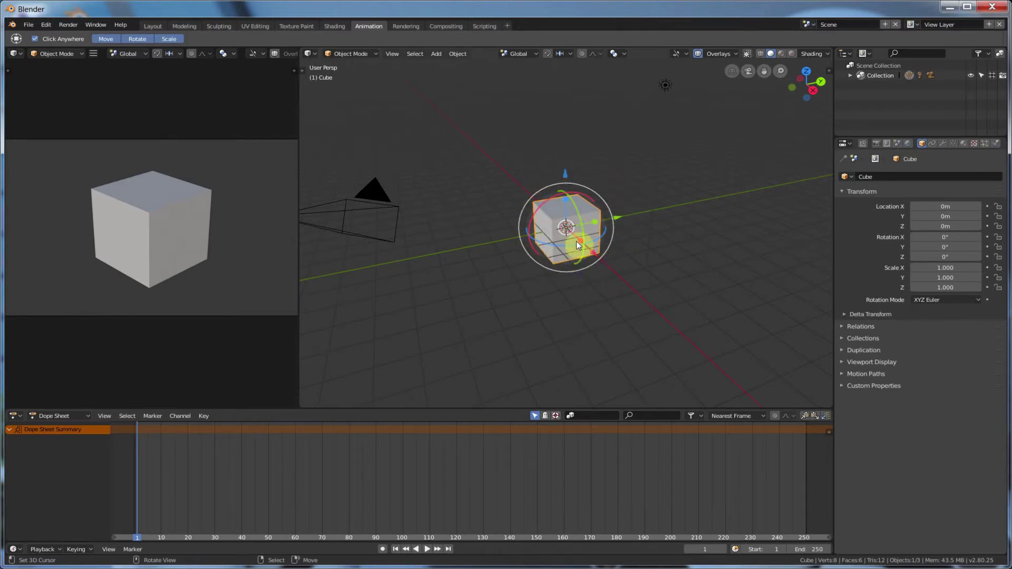
{"action": "mouse_move", "coordinate": [548, 204]}
{"action": "left_mouse_down"}
{"action": "mouse_move", "coordinate": [539, 207]}
{"action": "mouse_move", "coordinate": [565, 211]}
{"action": "left_mouse_up"}
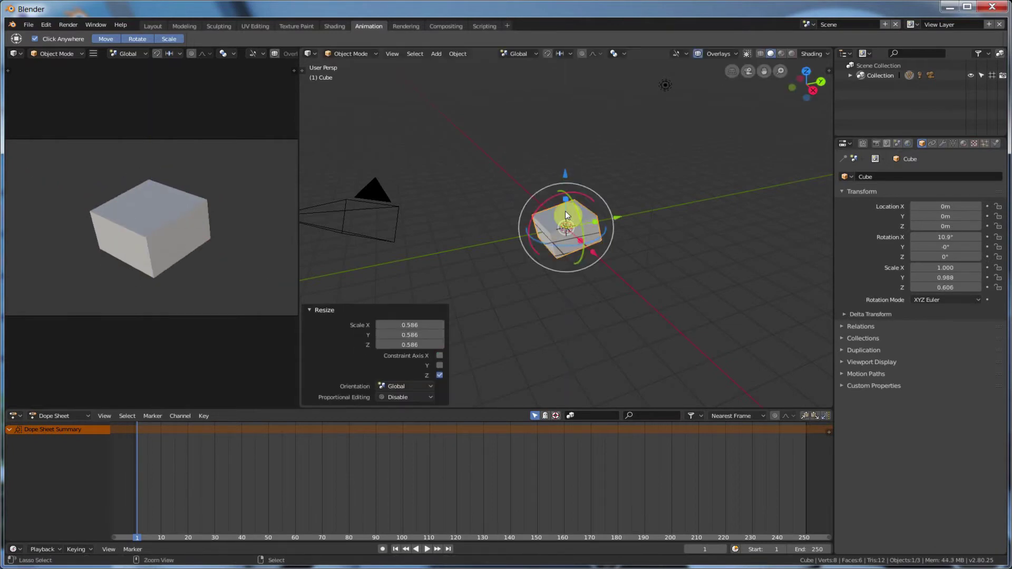
{"action": "key", "text": "ctrl+z"}
{"action": "key", "text": "ctrl+z"}
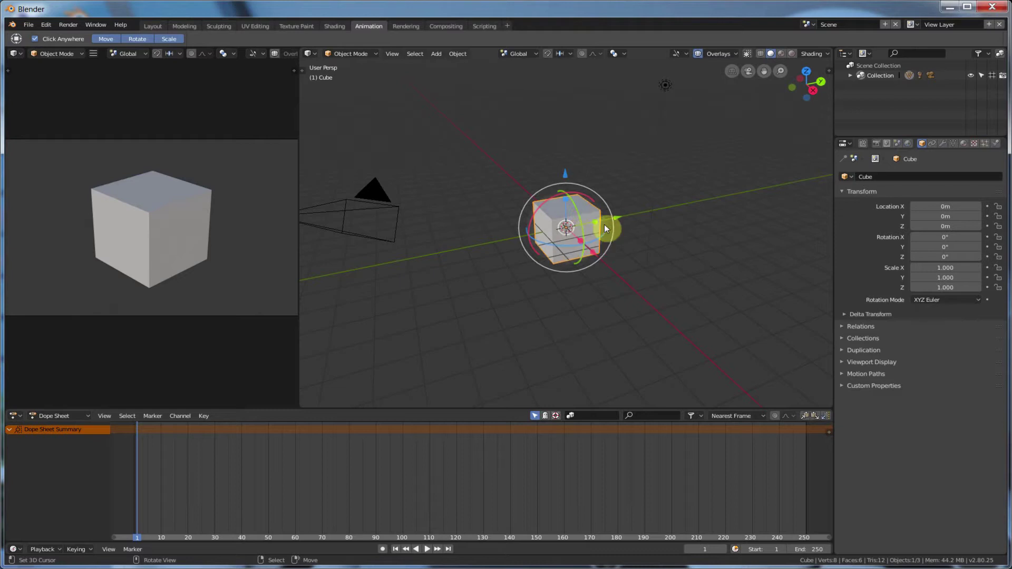
{"action": "left_click_drag", "start_coordinate": [618, 218], "coordinate": [546, 234]}
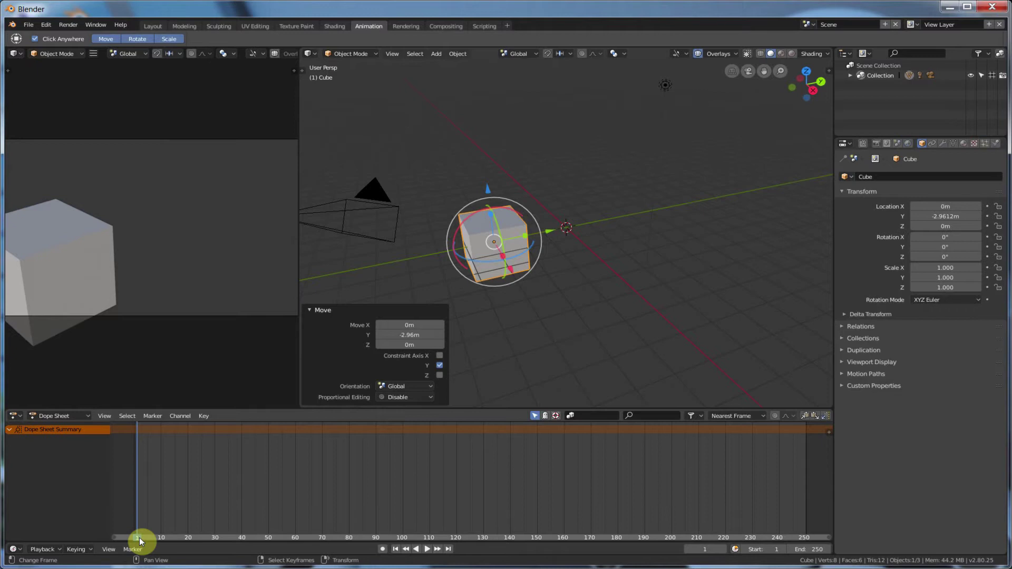
Key the cube's location at frame 1 and expand its Object Transforms channels
{"action": "key", "text": "i"}
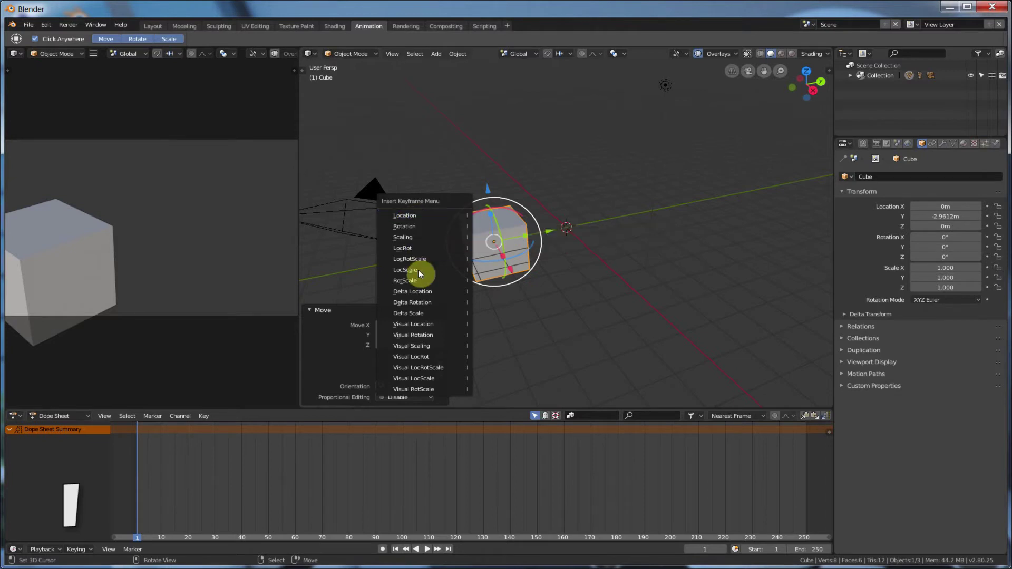
{"action": "left_click", "coordinate": [409, 216]}
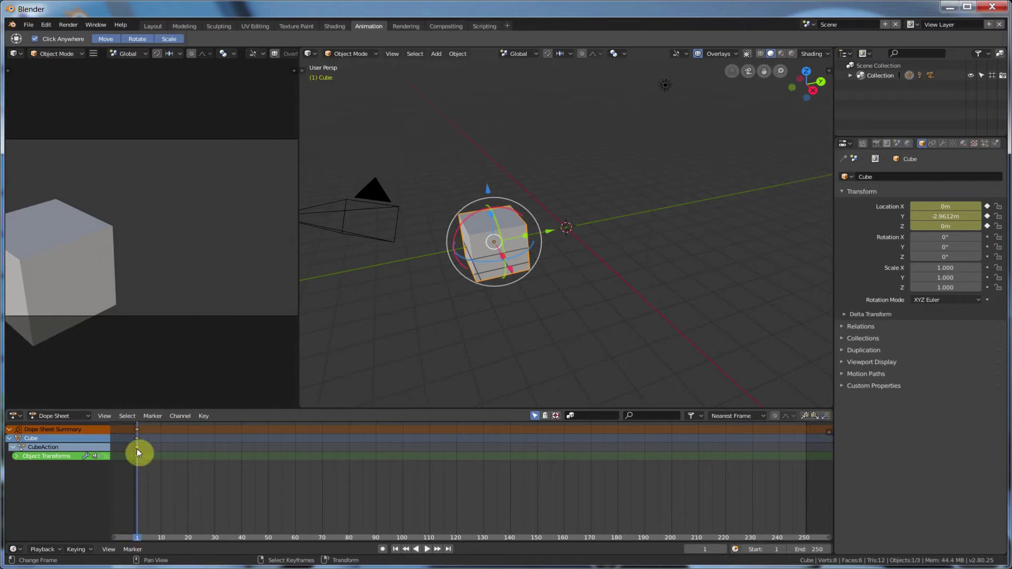
{"action": "left_click", "coordinate": [16, 457]}
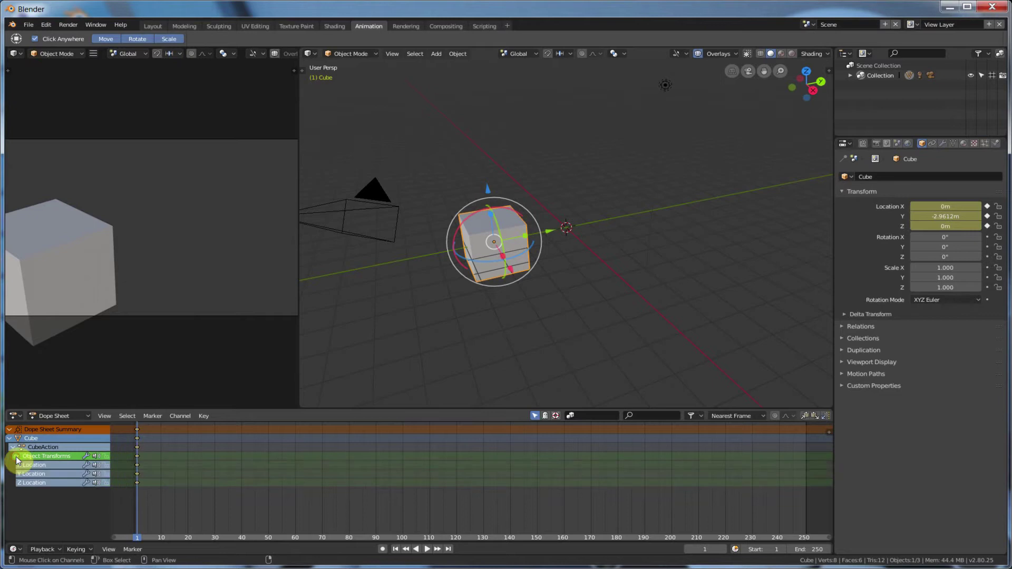
Move the playhead to frame 24 and check the 24 fps output settings
{"action": "left_click", "coordinate": [136, 456]}
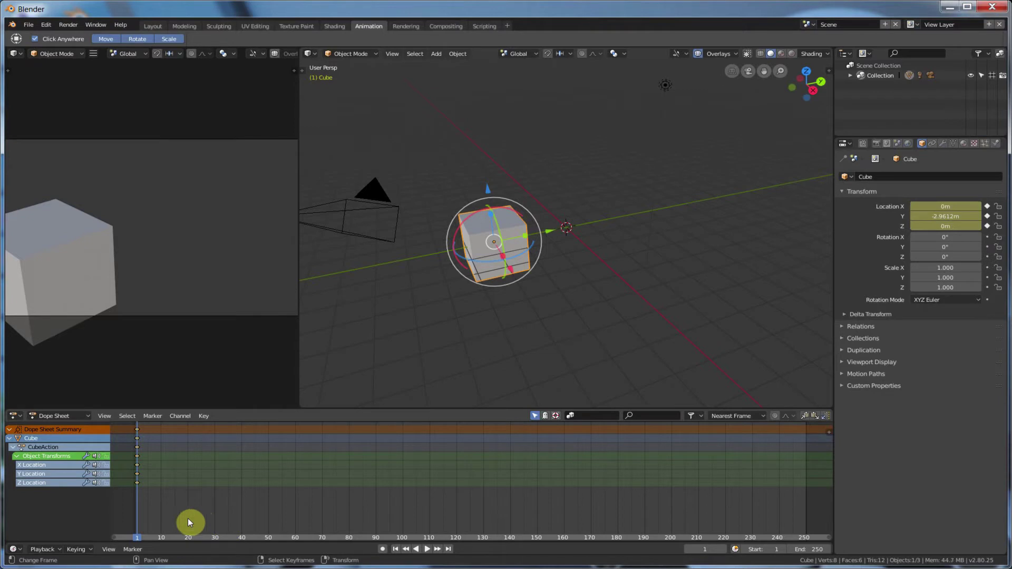
{"action": "left_click_drag", "start_coordinate": [182, 520], "coordinate": [199, 521]}
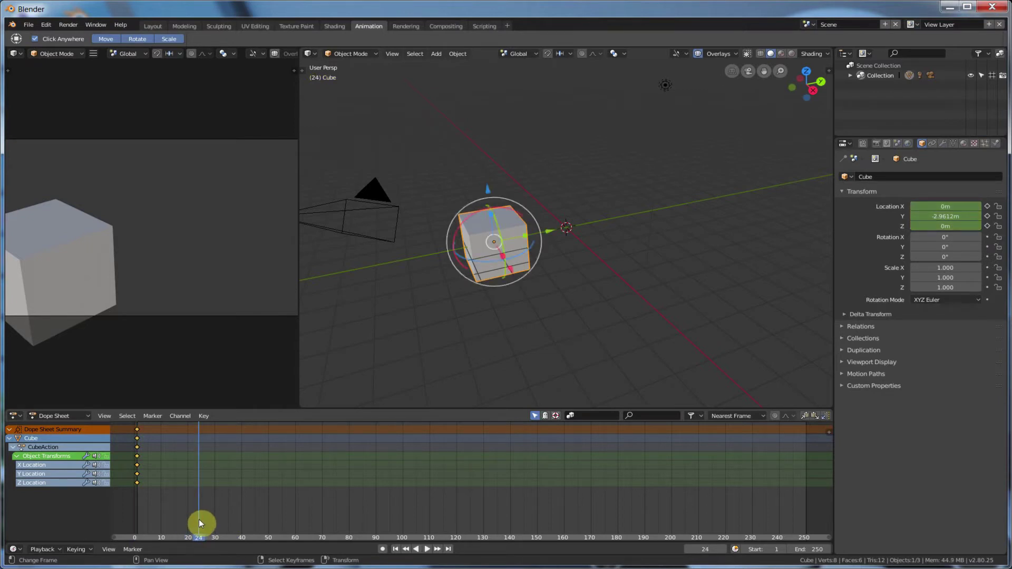
{"action": "left_click", "coordinate": [877, 143]}
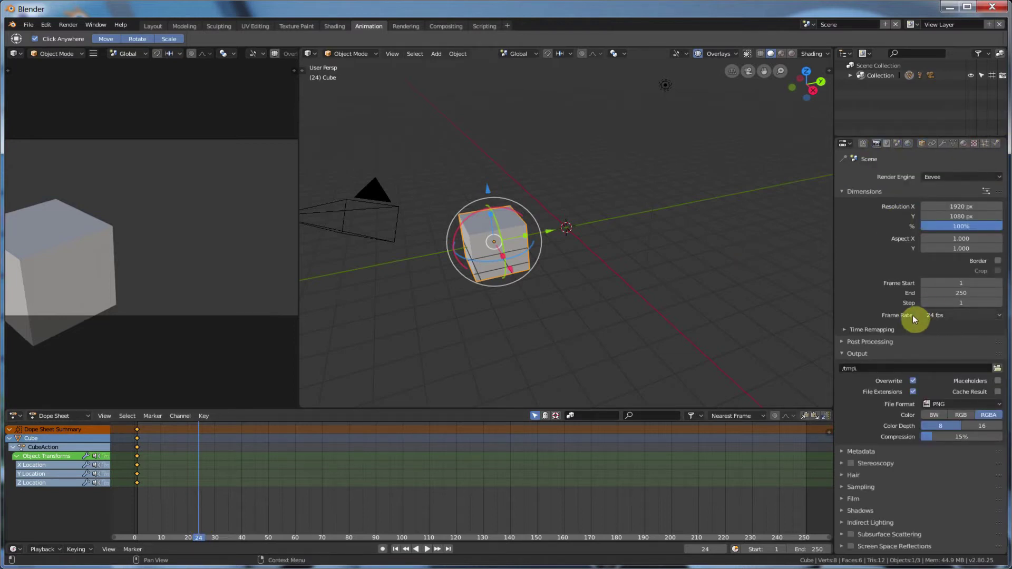
{"action": "left_click", "coordinate": [946, 313]}
{"action": "left_click", "coordinate": [940, 315]}
{"action": "left_click", "coordinate": [922, 144]}
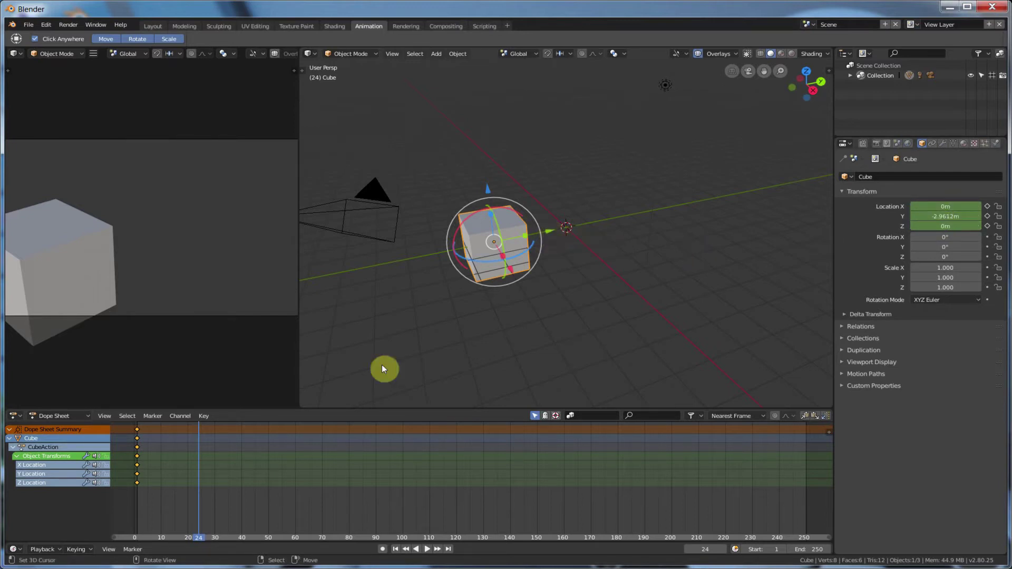
Move the cube along Y to 5.83 m and key its location at frame 24
{"action": "left_click_drag", "start_coordinate": [551, 234], "coordinate": [738, 195]}
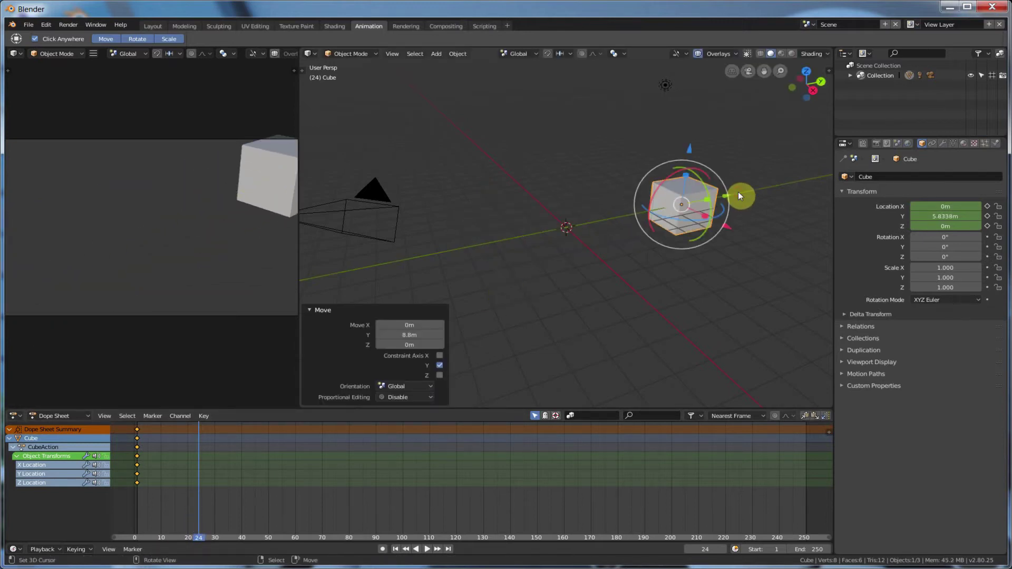
{"action": "key", "text": "i"}
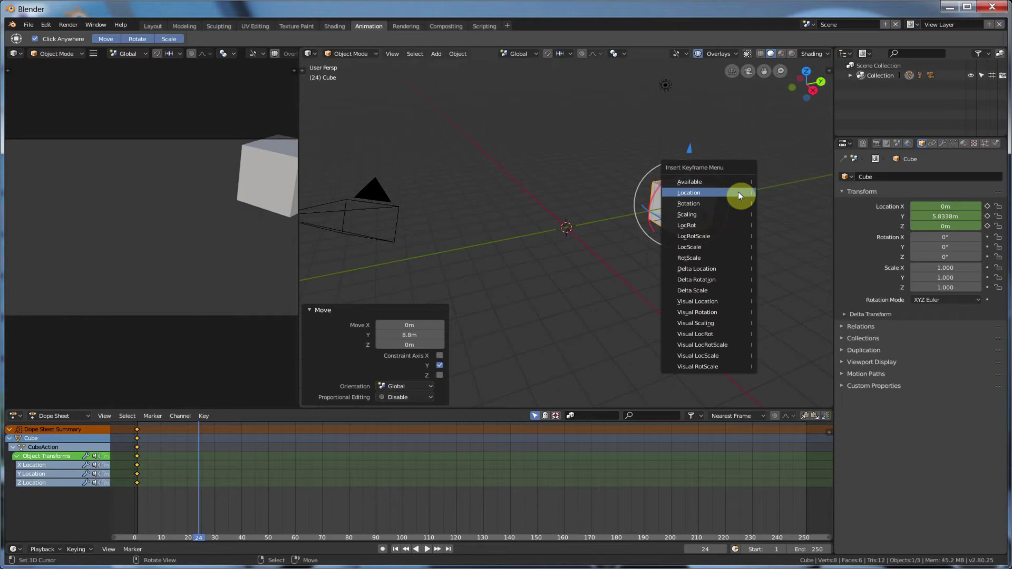
{"action": "left_click", "coordinate": [693, 194]}
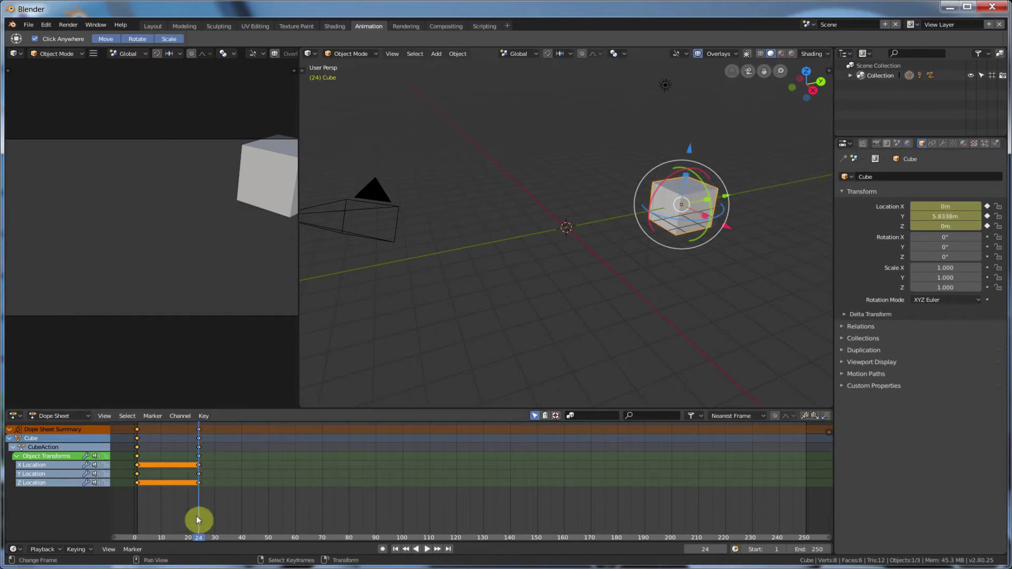
Play the motion forward and in reverse, then stop at frame 12 with the cube selected
{"action": "left_click", "coordinate": [396, 550]}
{"action": "left_click", "coordinate": [428, 549]}
{"action": "left_click", "coordinate": [417, 550]}
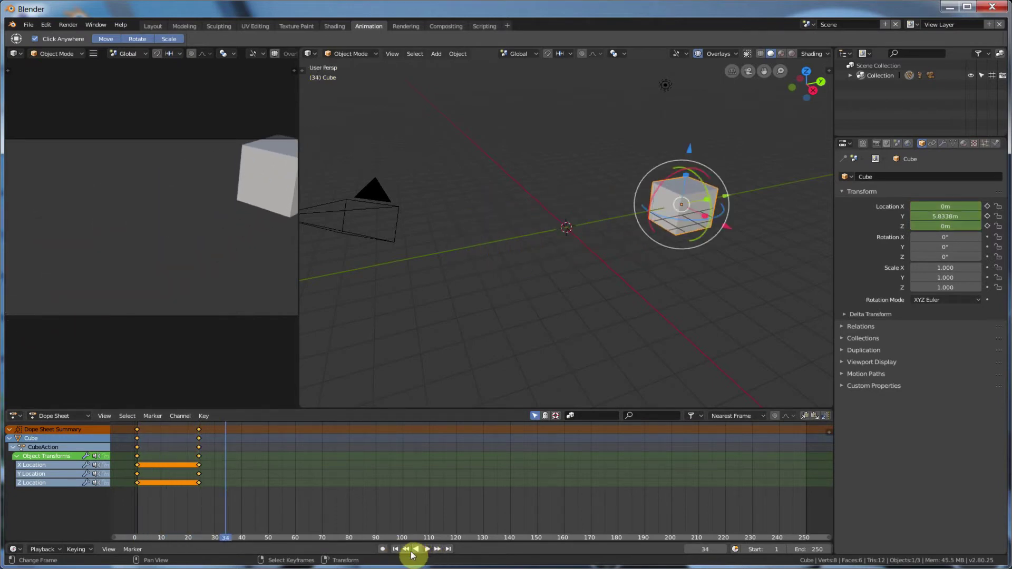
{"action": "left_click", "coordinate": [421, 549]}
{"action": "left_click", "coordinate": [427, 549]}
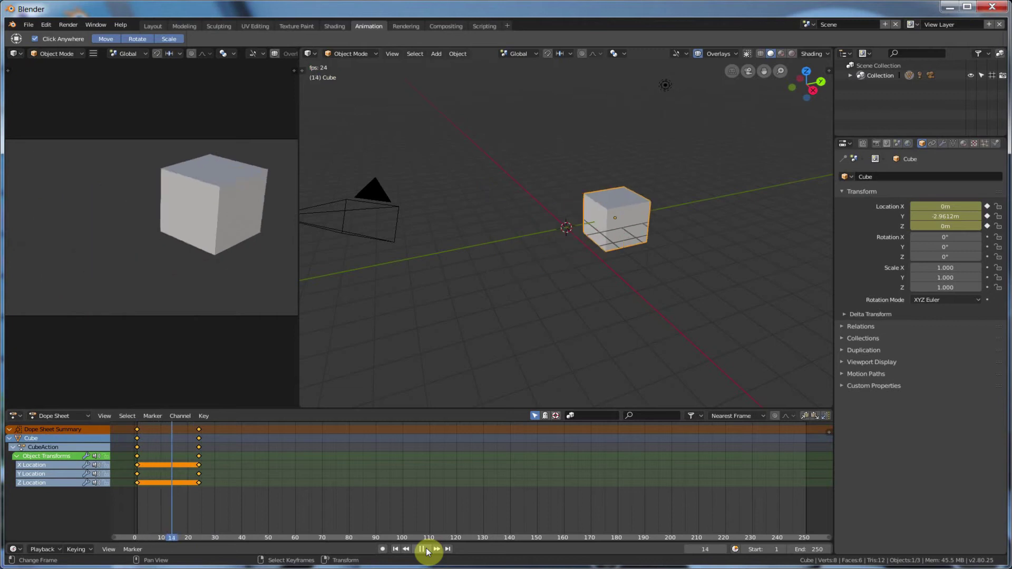
{"action": "left_click", "coordinate": [421, 550]}
{"action": "left_click", "coordinate": [169, 487]}
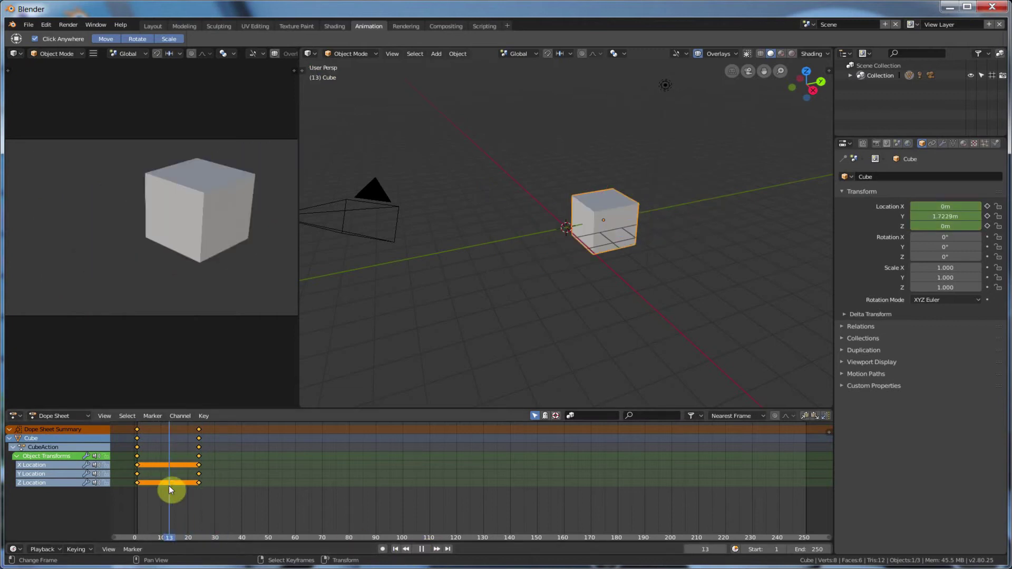
{"action": "left_click_drag", "start_coordinate": [169, 486], "coordinate": [165, 486]}
{"action": "key", "text": "space"}
{"action": "left_click", "coordinate": [584, 221]}
Lift the cube 2.54 m along Z and key its location at frame 12
{"action": "left_click_drag", "start_coordinate": [593, 168], "coordinate": [589, 110]}
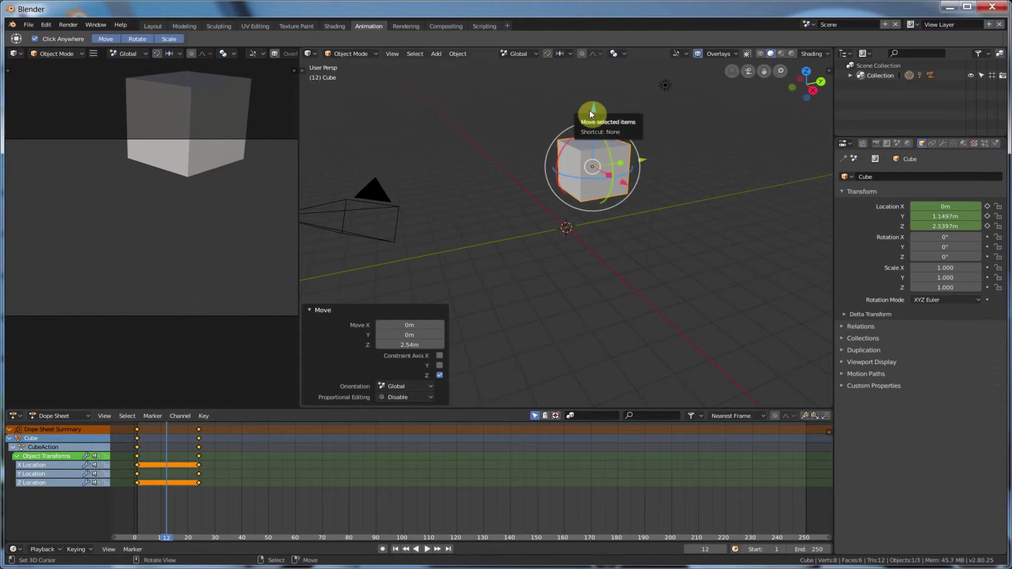
{"action": "key", "text": "i"}
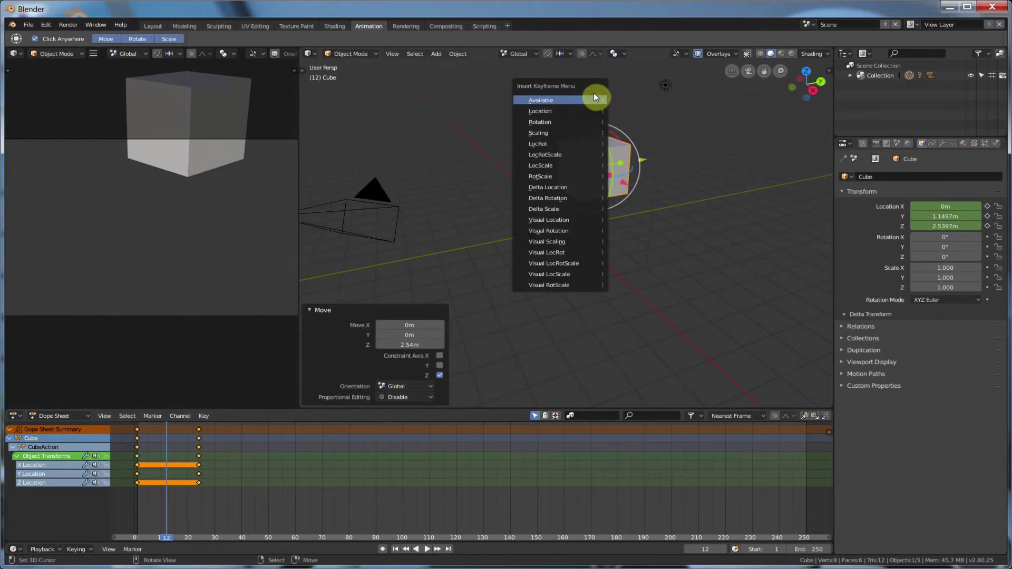
{"action": "left_click", "coordinate": [554, 108]}
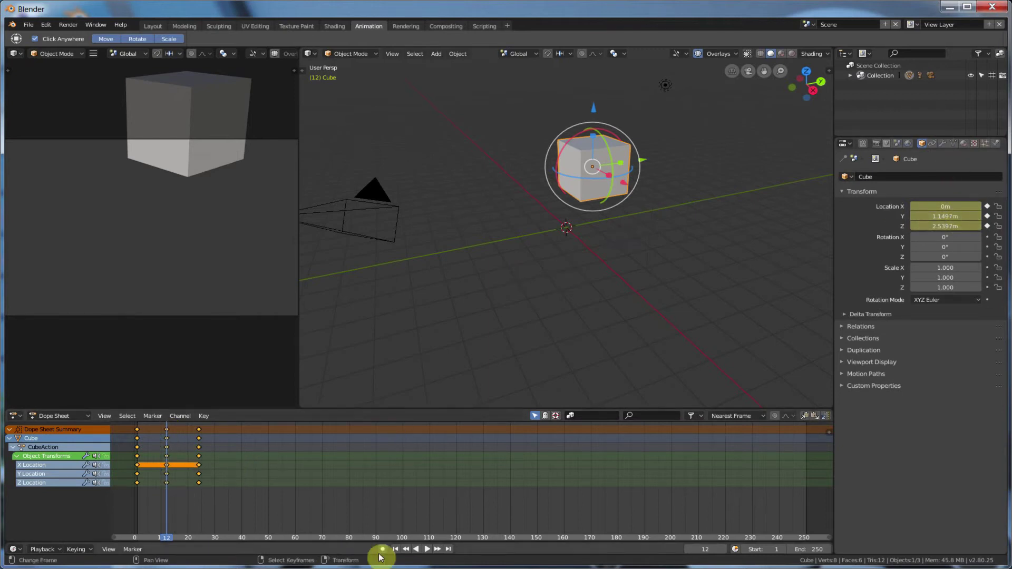
At frame 17, lower the cube to Z -1.1541 m, key its location, and preview playback
{"action": "left_click", "coordinate": [395, 549]}
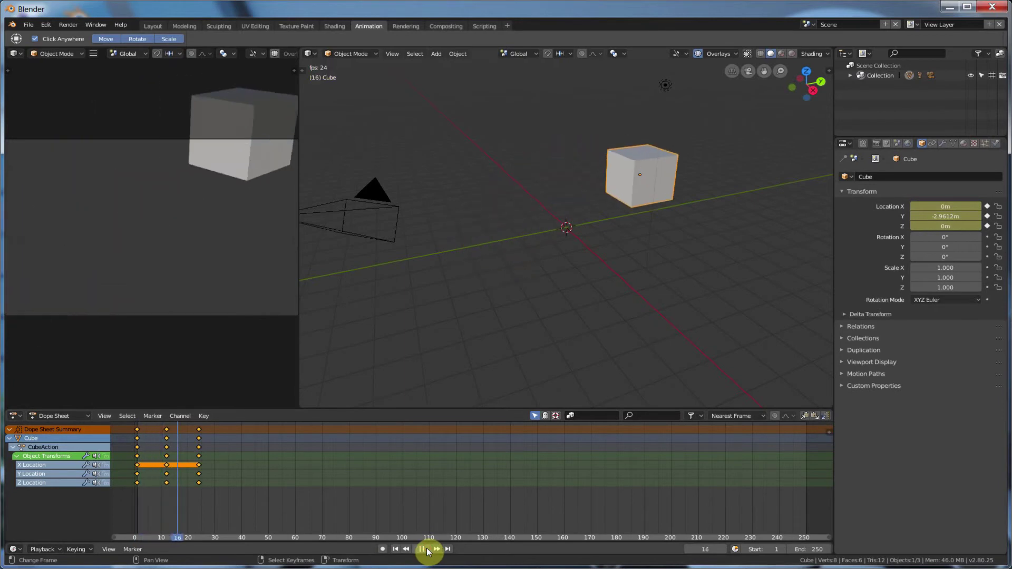
{"action": "left_click", "coordinate": [427, 550]}
{"action": "left_click", "coordinate": [175, 474]}
{"action": "left_click", "coordinate": [181, 477]}
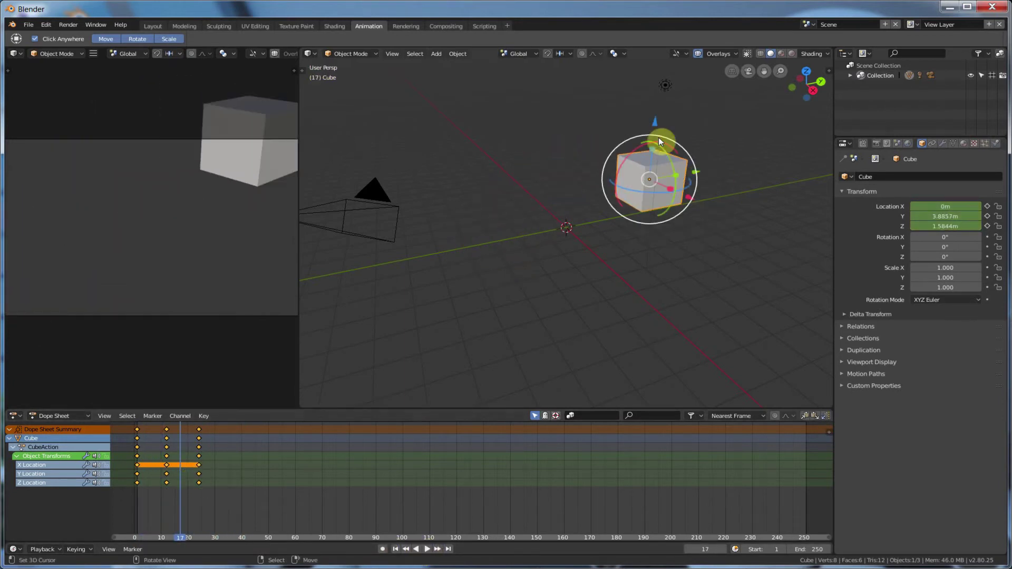
{"action": "left_click_drag", "start_coordinate": [656, 126], "coordinate": [656, 177]}
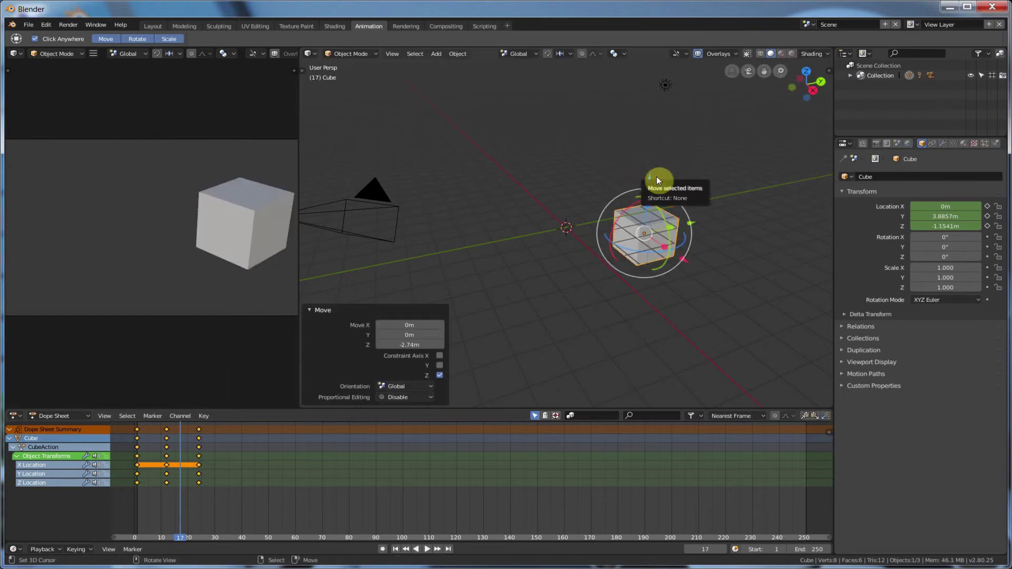
{"action": "key", "text": "i"}
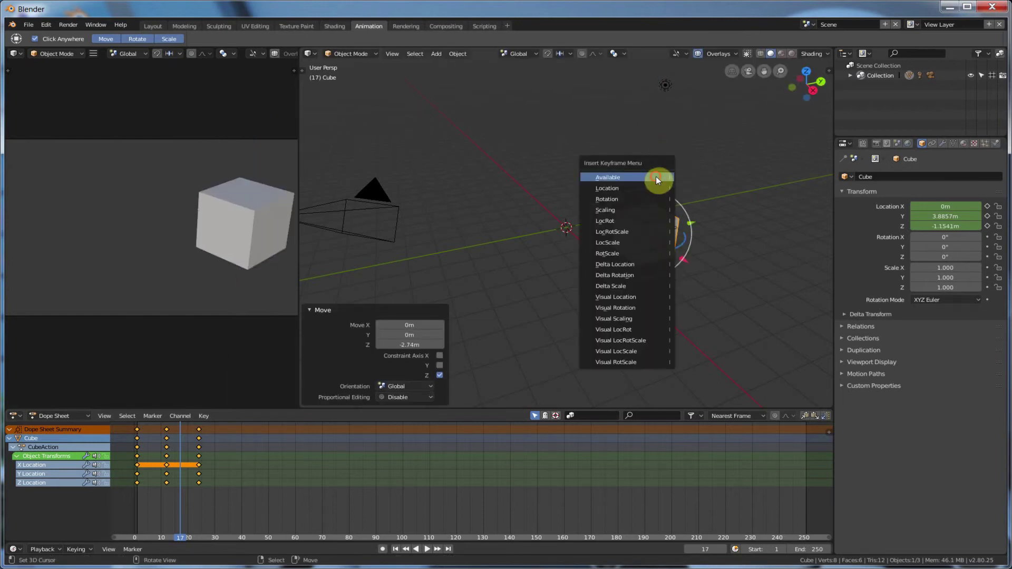
{"action": "left_click", "coordinate": [656, 176]}
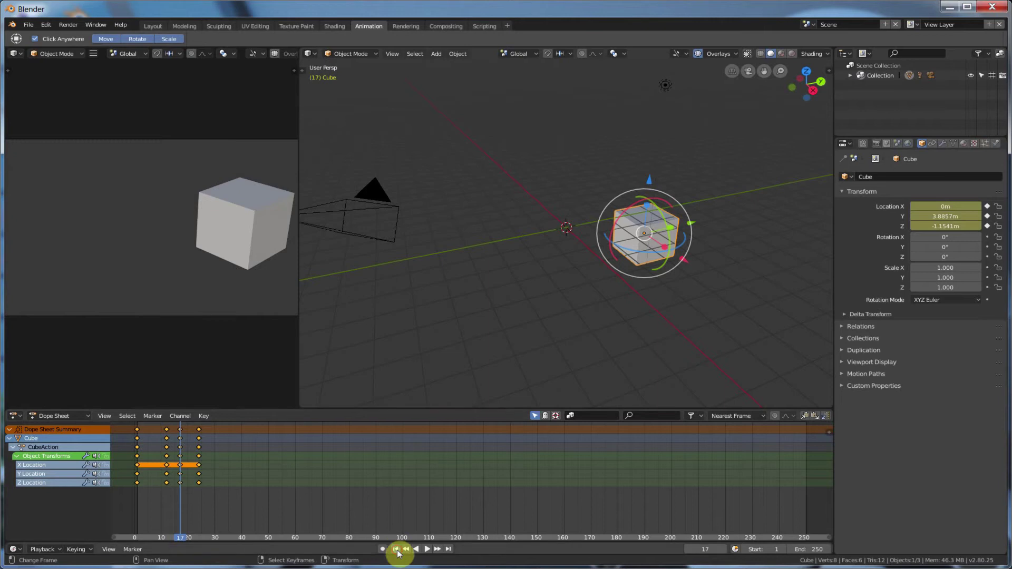
{"action": "left_click", "coordinate": [427, 548]}
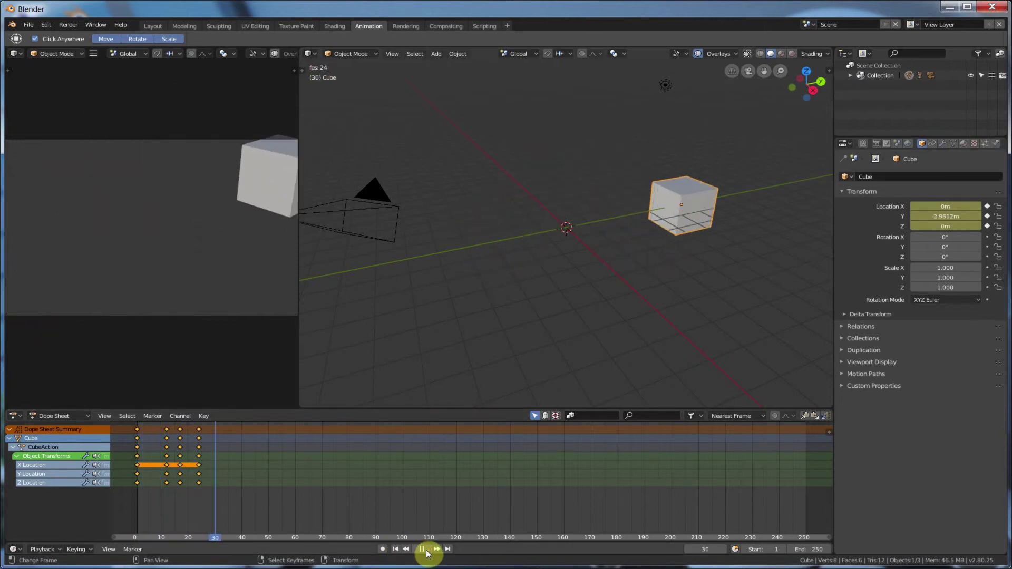
{"action": "left_click", "coordinate": [424, 549]}
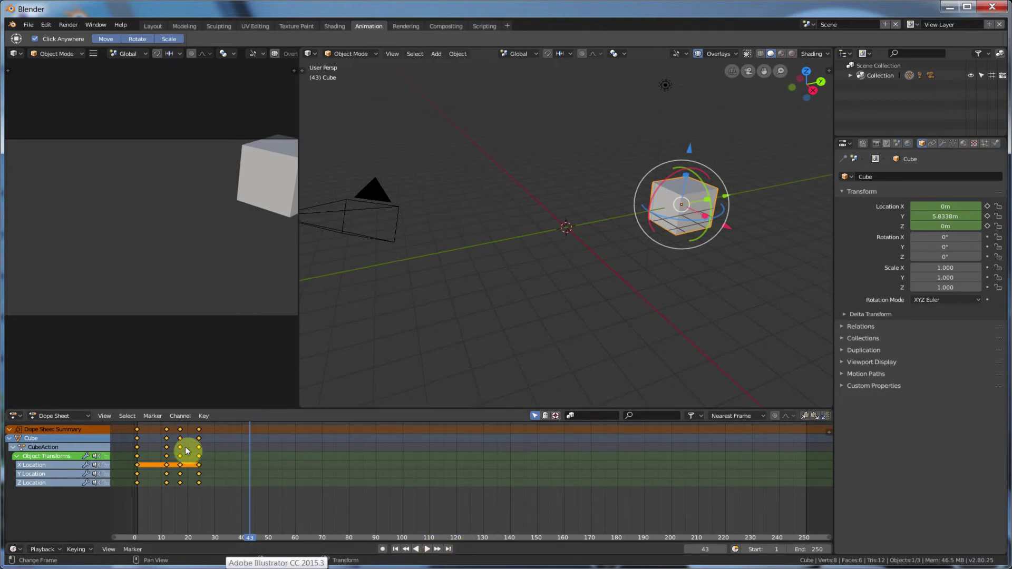
Move the final keyframes from frame 25 to about frame 110 and play to check the timing
{"action": "left_click", "coordinate": [199, 483]}
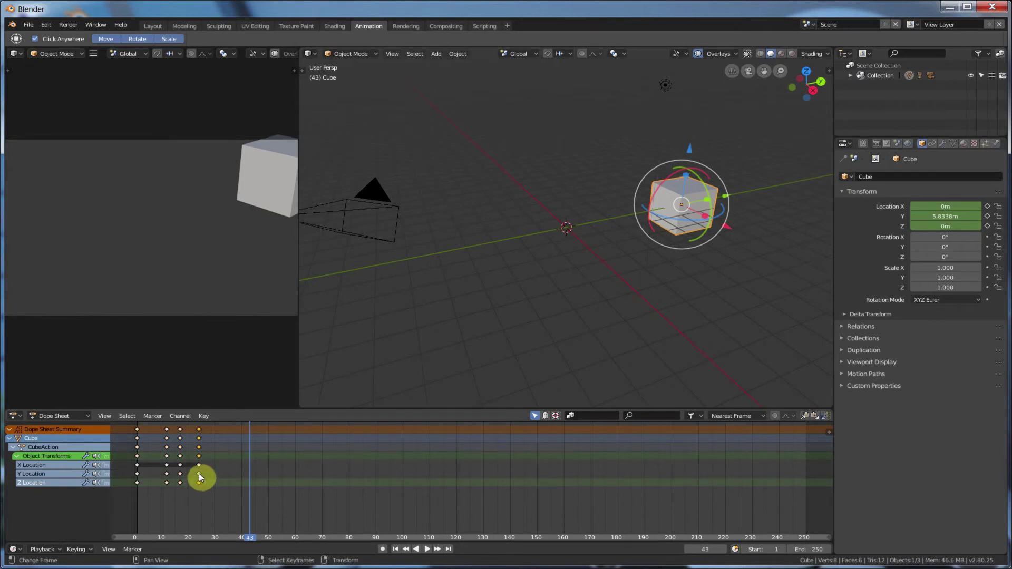
{"action": "left_click", "coordinate": [16, 456]}
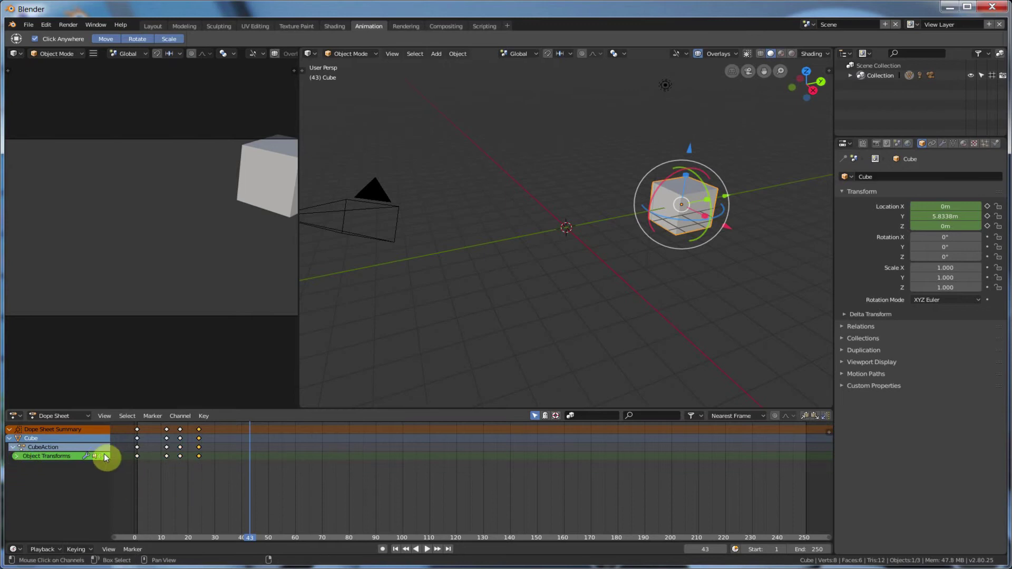
{"action": "left_click_drag", "start_coordinate": [199, 459], "coordinate": [430, 456]}
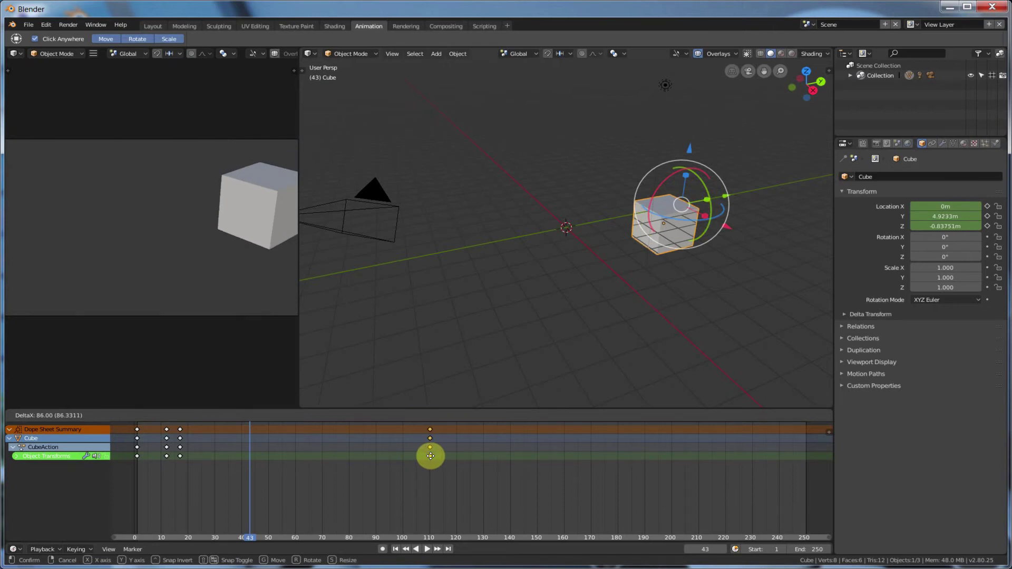
{"action": "key", "text": "Return"}
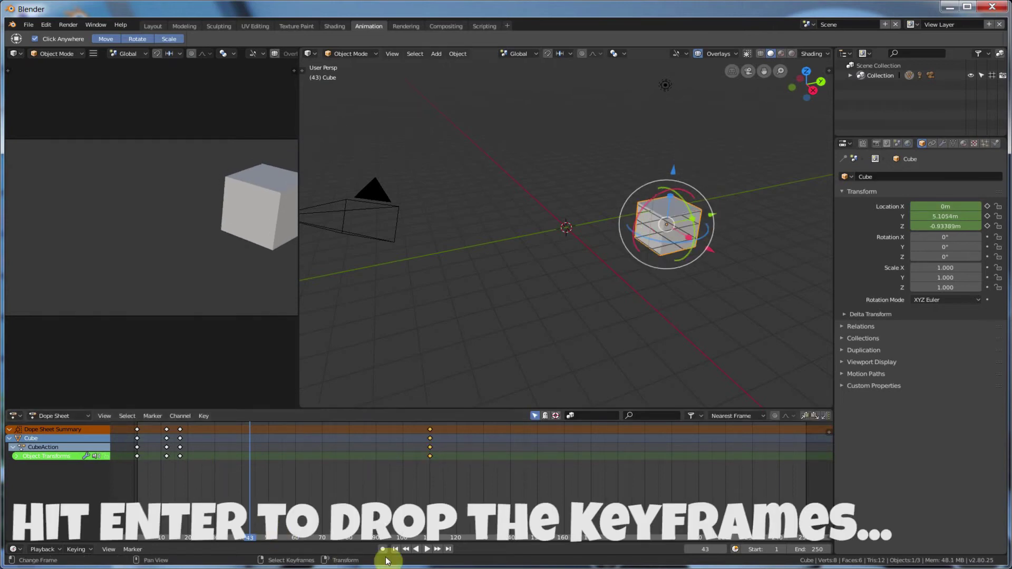
{"action": "left_click", "coordinate": [416, 549]}
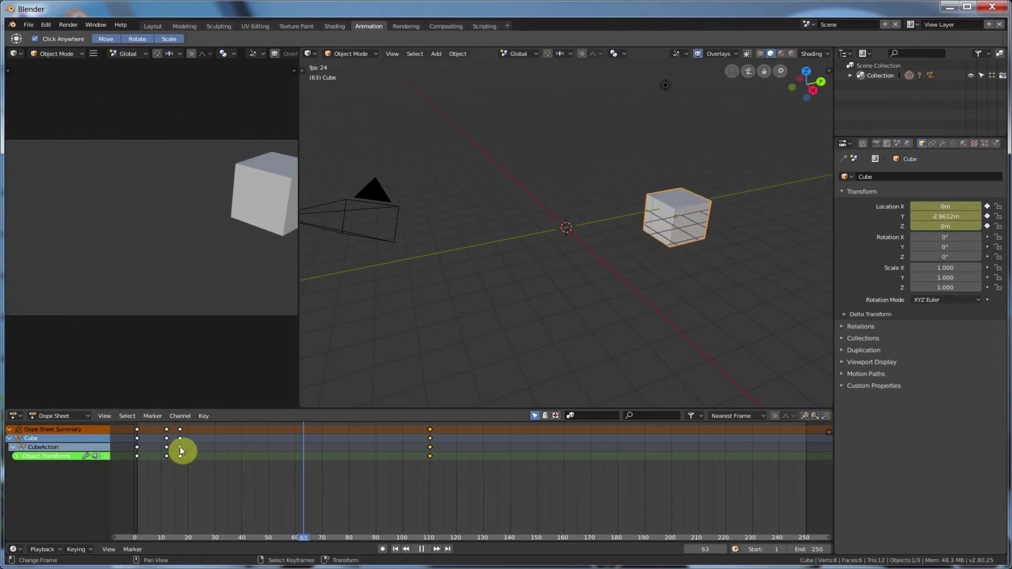
{"action": "left_click", "coordinate": [429, 447]}
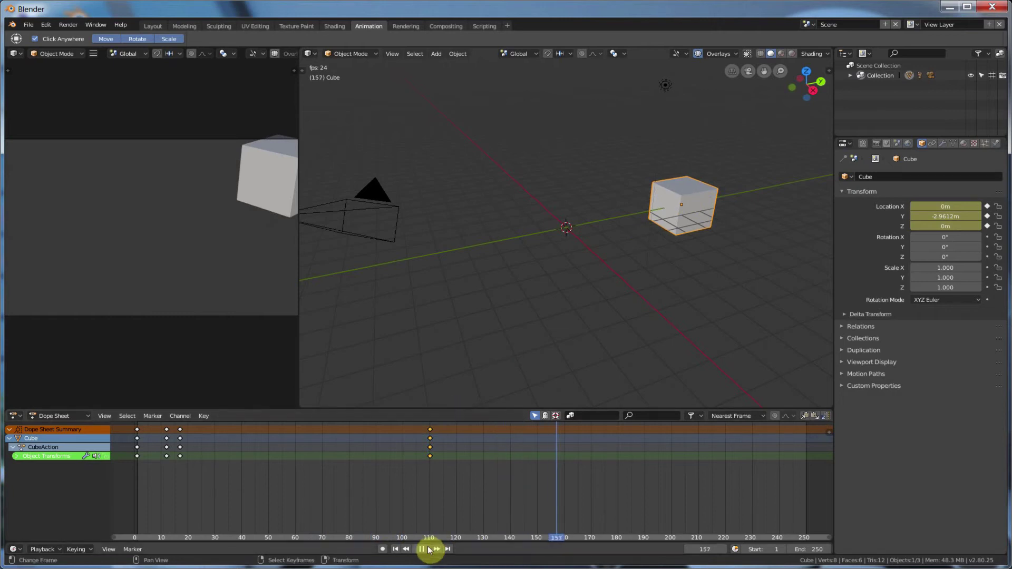
{"action": "left_click", "coordinate": [430, 550]}
Shift the frame-17 keyframes to about frame 53 and replay the animation
{"action": "left_click", "coordinate": [431, 457]}
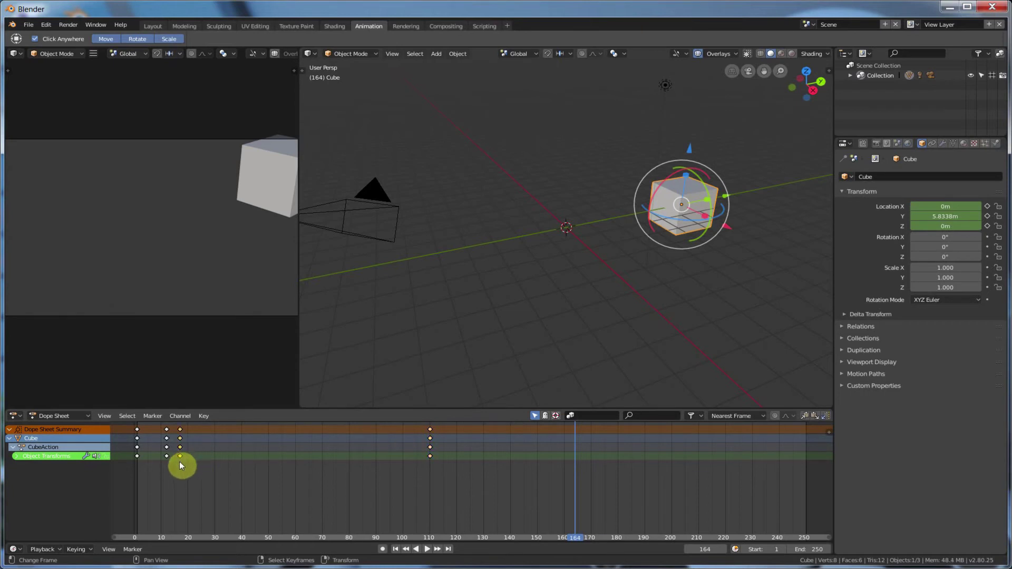
{"action": "left_click_drag", "start_coordinate": [180, 457], "coordinate": [279, 457]}
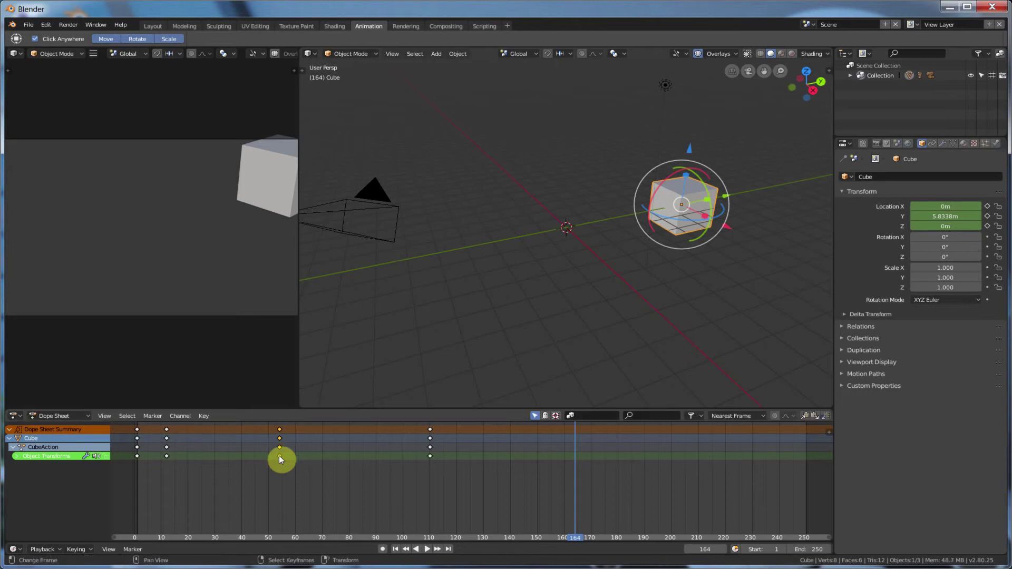
{"action": "left_click", "coordinate": [427, 550]}
{"action": "left_click", "coordinate": [395, 549]}
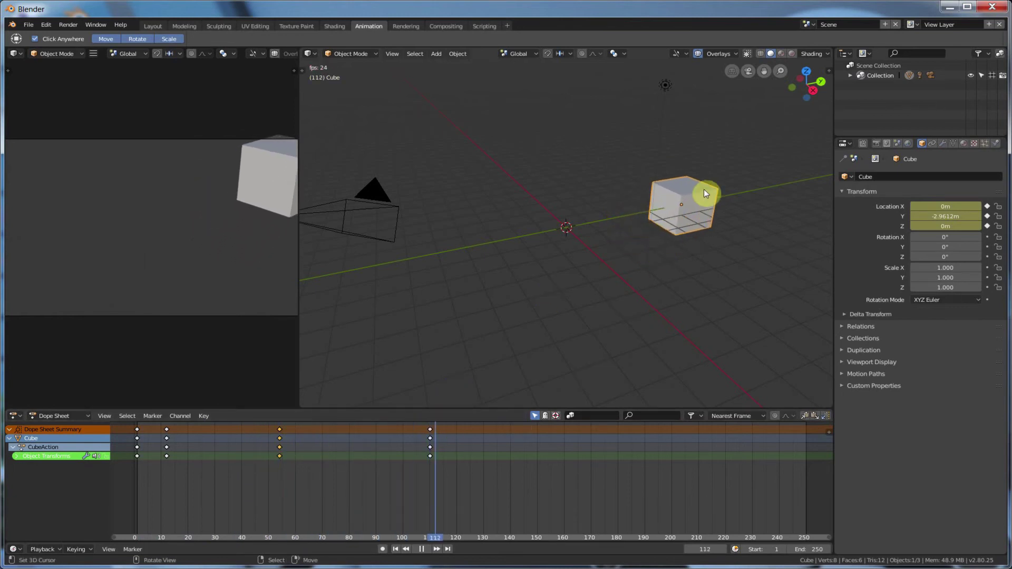
{"action": "left_click", "coordinate": [422, 549]}
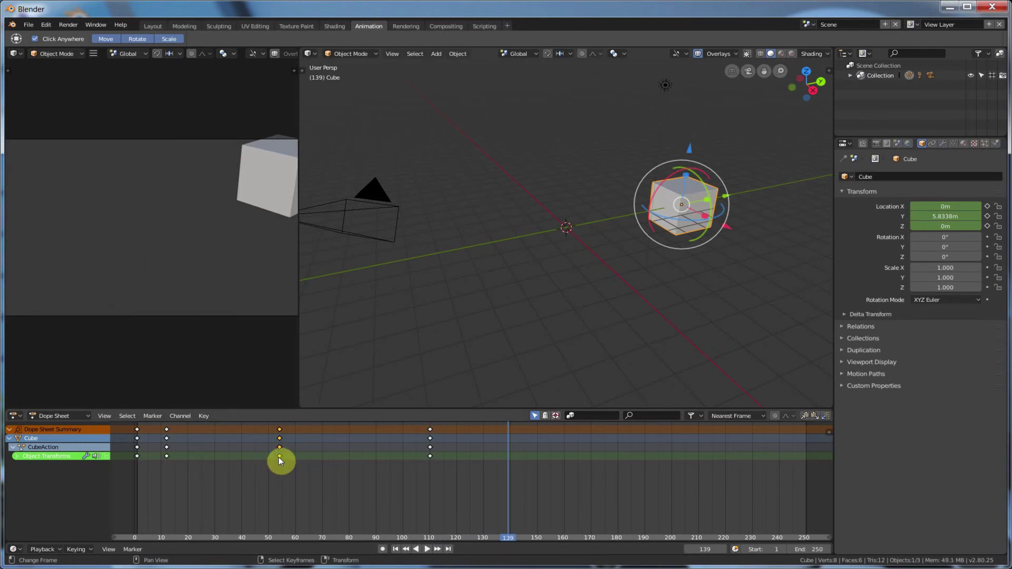
Delete the keyframes near frame 53 and replay the animation from frame 1
{"action": "key", "text": "x"}
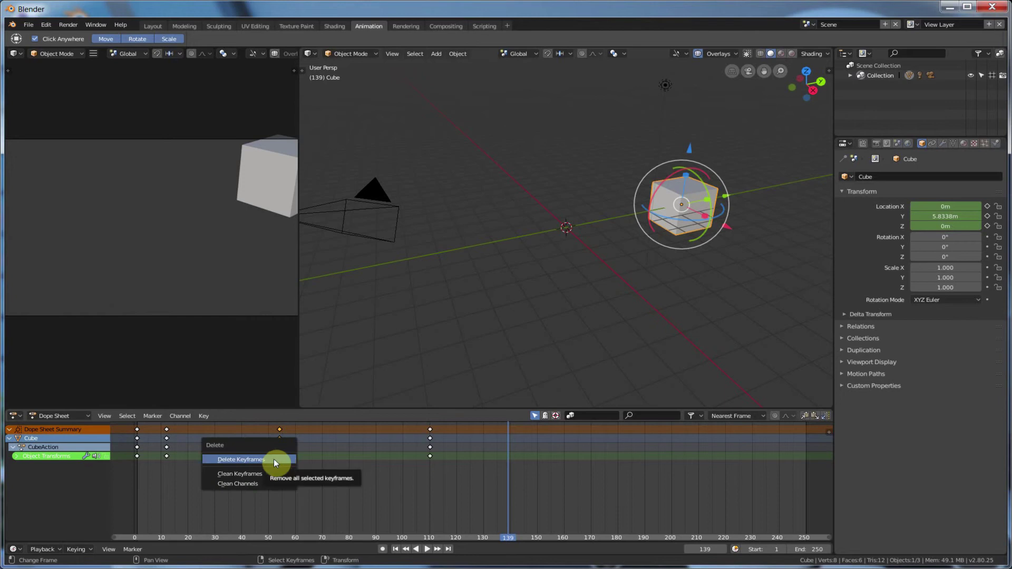
{"action": "left_click", "coordinate": [244, 459]}
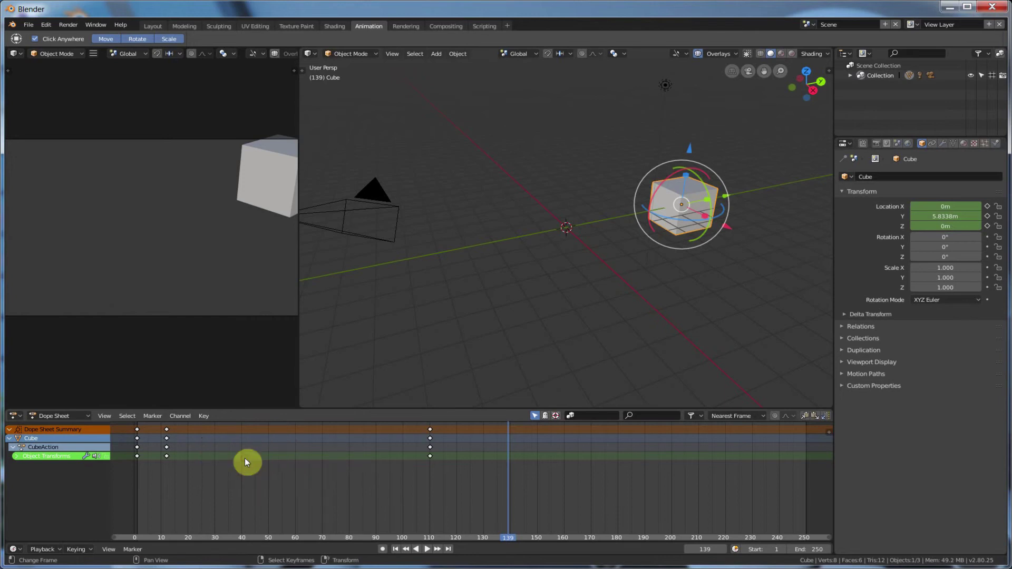
{"action": "left_click", "coordinate": [396, 549]}
{"action": "key", "text": "space"}
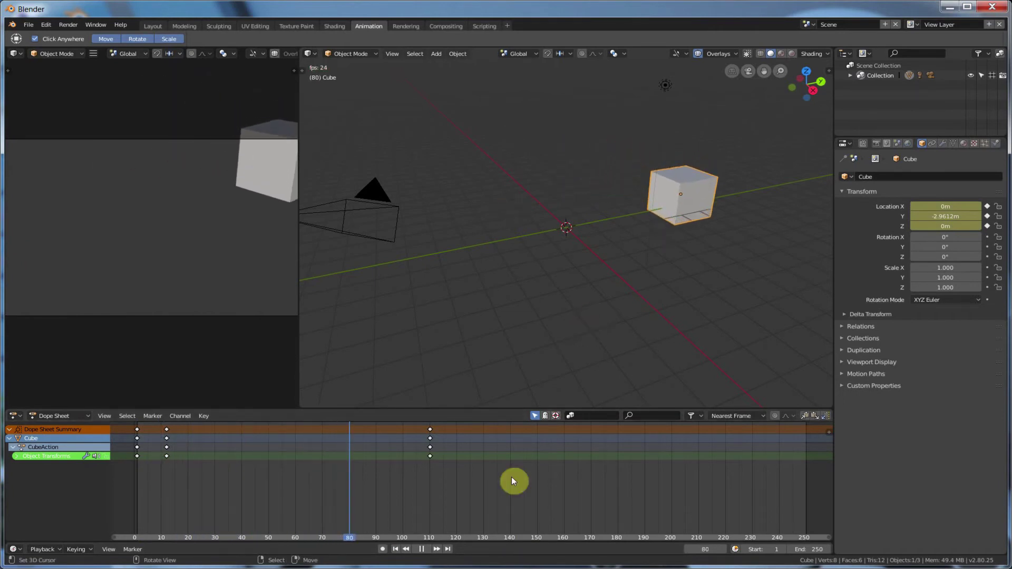
{"action": "left_click", "coordinate": [420, 550]}
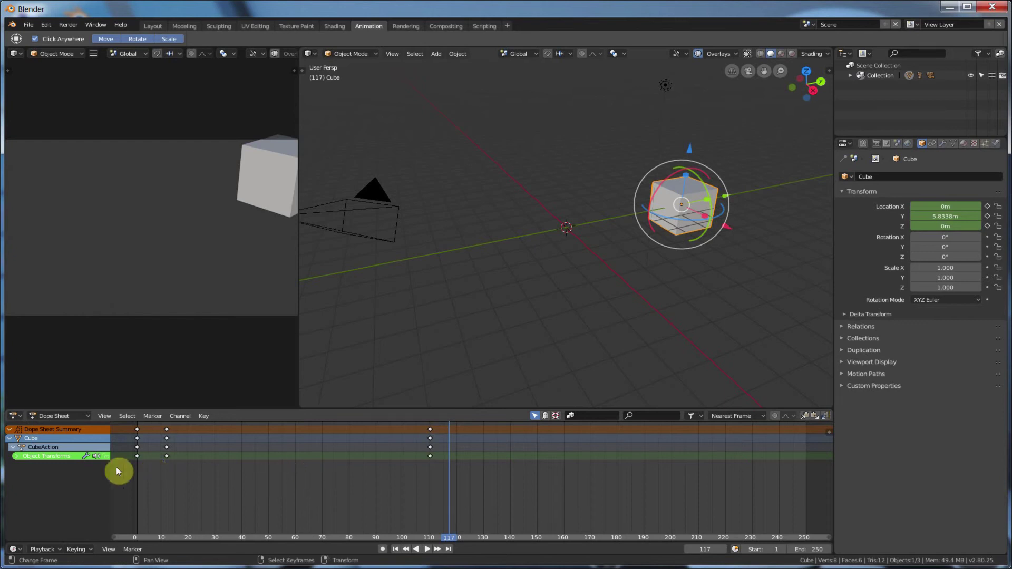
Change the bottom editor from Dope Sheet to Graph Editor to display the cube's Object Transforms curves
{"action": "left_click", "coordinate": [16, 416]}
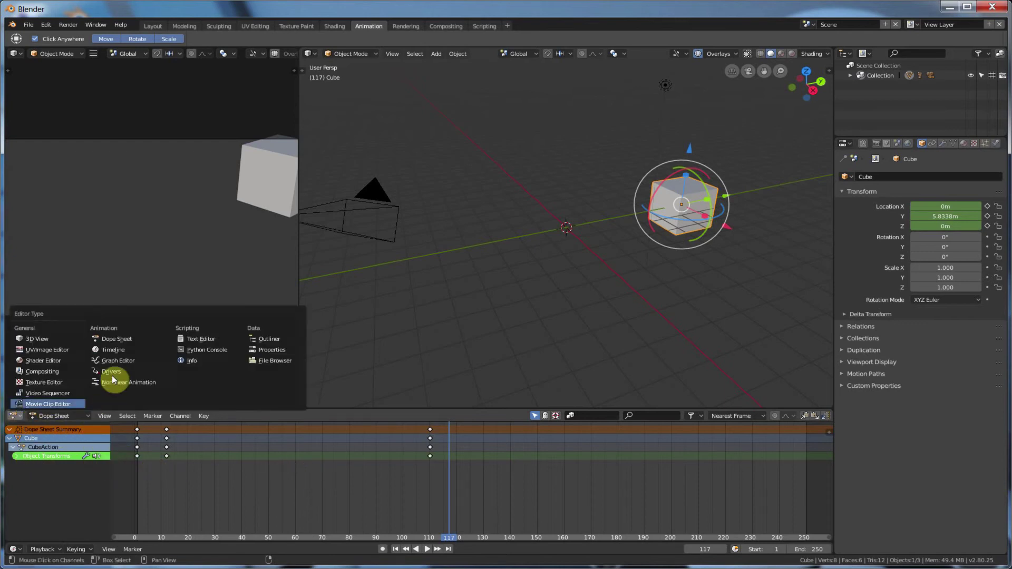
{"action": "left_click", "coordinate": [16, 418]}
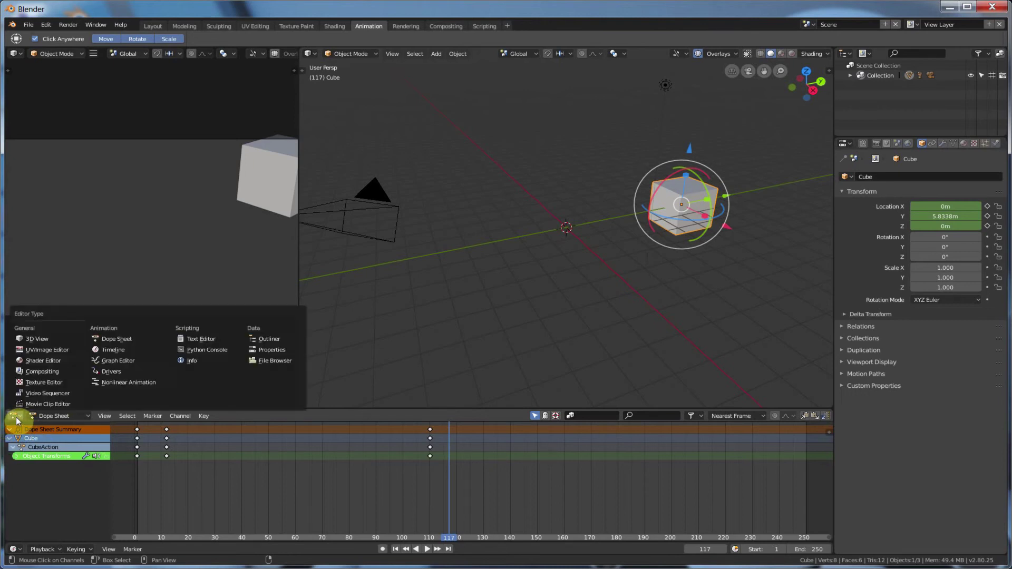
{"action": "left_click", "coordinate": [109, 362]}
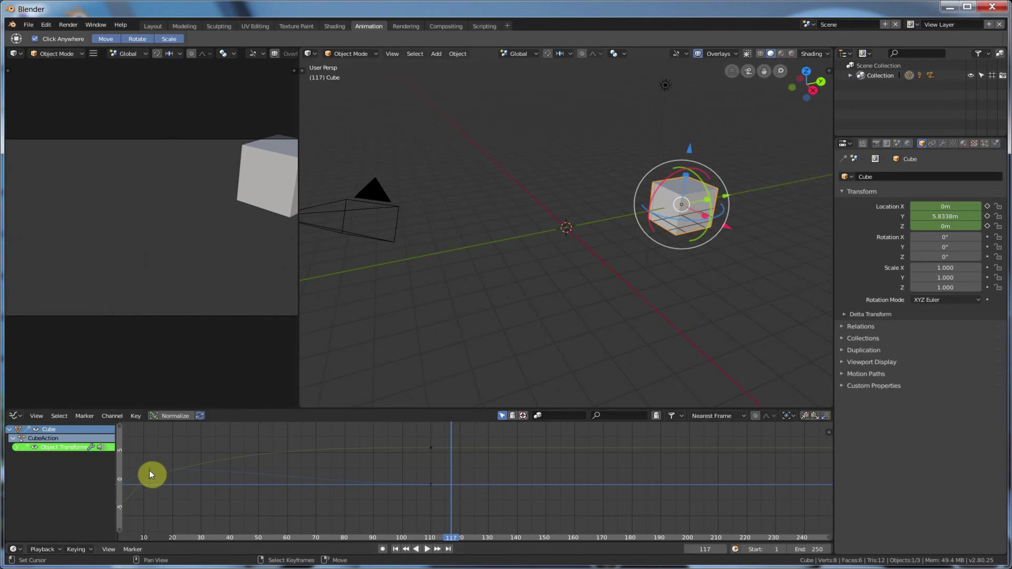
Expand Object Transforms, cycle through X, Y and Z Location, settle on Y, and scroll frame 0 into view
{"action": "left_click", "coordinate": [18, 447]}
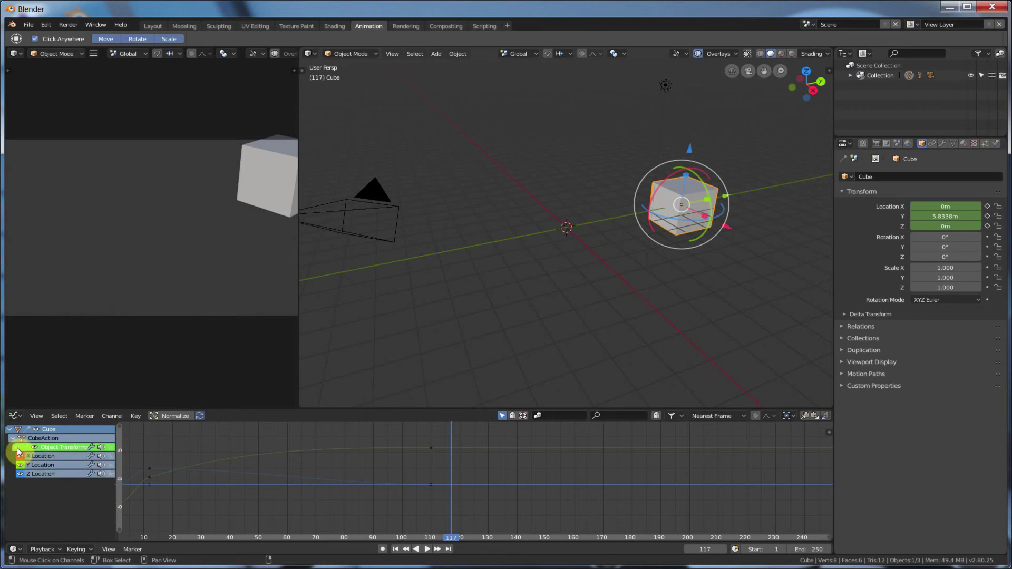
{"action": "left_click", "coordinate": [22, 456]}
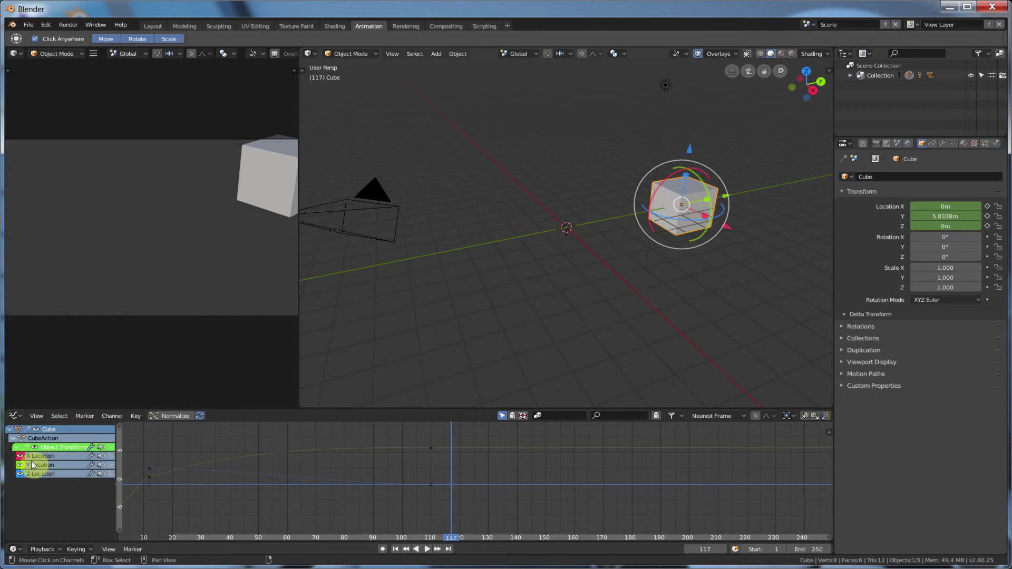
{"action": "left_click", "coordinate": [22, 478]}
{"action": "left_click", "coordinate": [42, 457]}
{"action": "left_click", "coordinate": [44, 465]}
{"action": "left_click", "coordinate": [20, 465]}
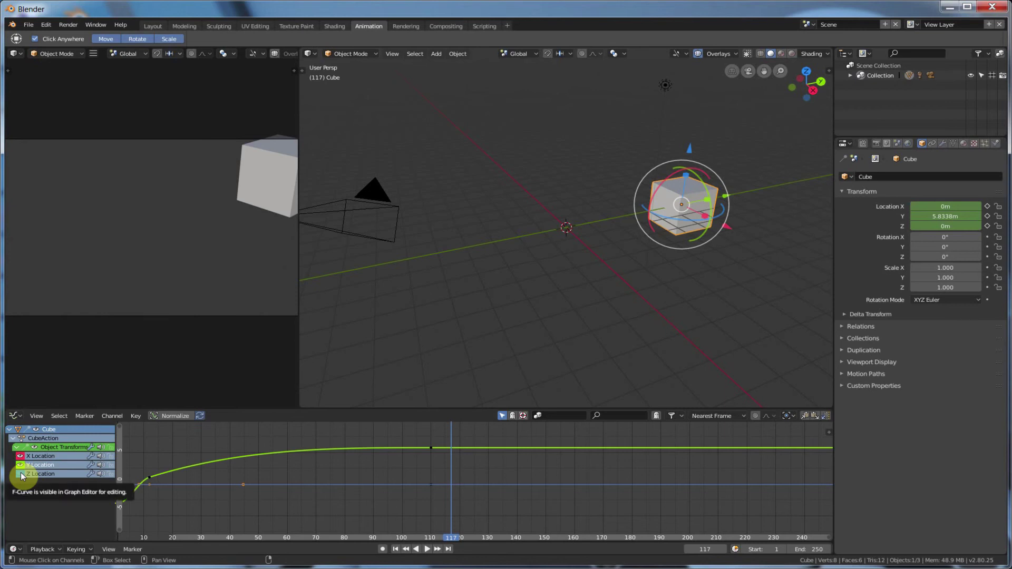
{"action": "left_click", "coordinate": [20, 475]}
{"action": "left_click", "coordinate": [37, 473]}
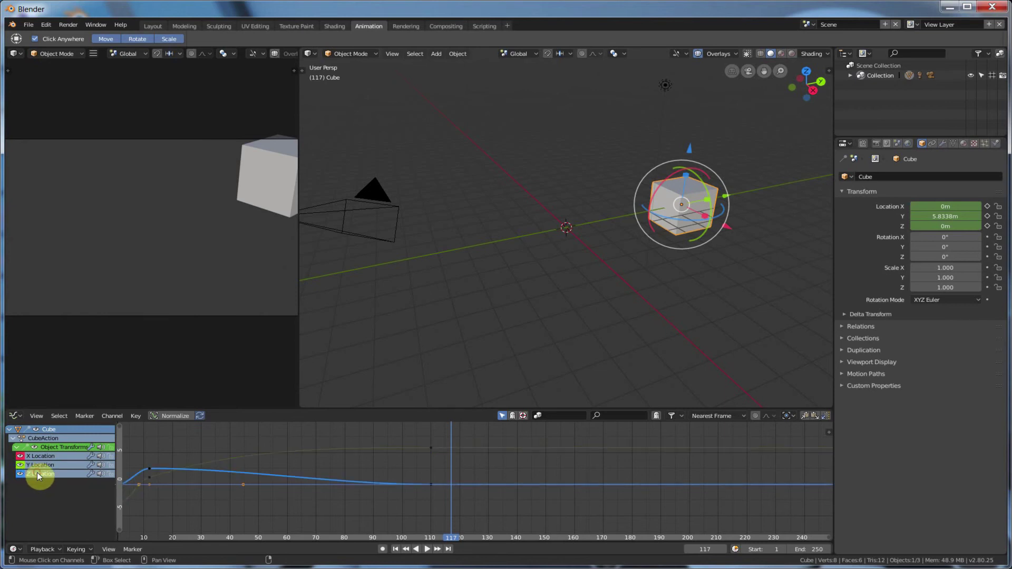
{"action": "left_click", "coordinate": [50, 458]}
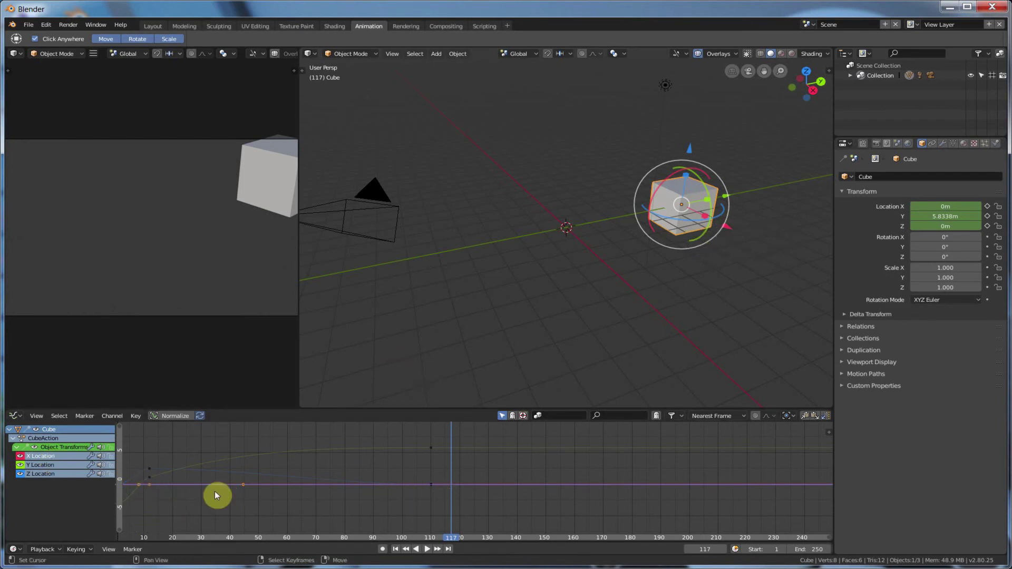
{"action": "left_click", "coordinate": [51, 466]}
{"action": "mouse_move", "coordinate": [163, 532]}
{"action": "left_mouse_down"}
{"action": "mouse_move", "coordinate": [175, 538]}
{"action": "mouse_move", "coordinate": [151, 543]}
{"action": "left_mouse_up"}
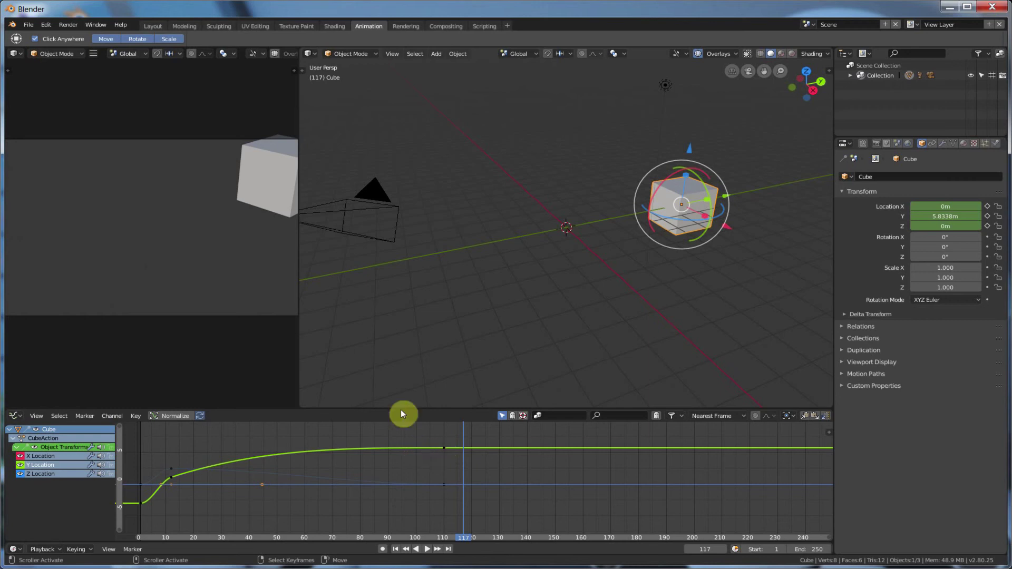
Play the animation from frame 1 to 110, then view the Z Location curve
{"action": "left_click", "coordinate": [399, 549]}
{"action": "left_click", "coordinate": [428, 549]}
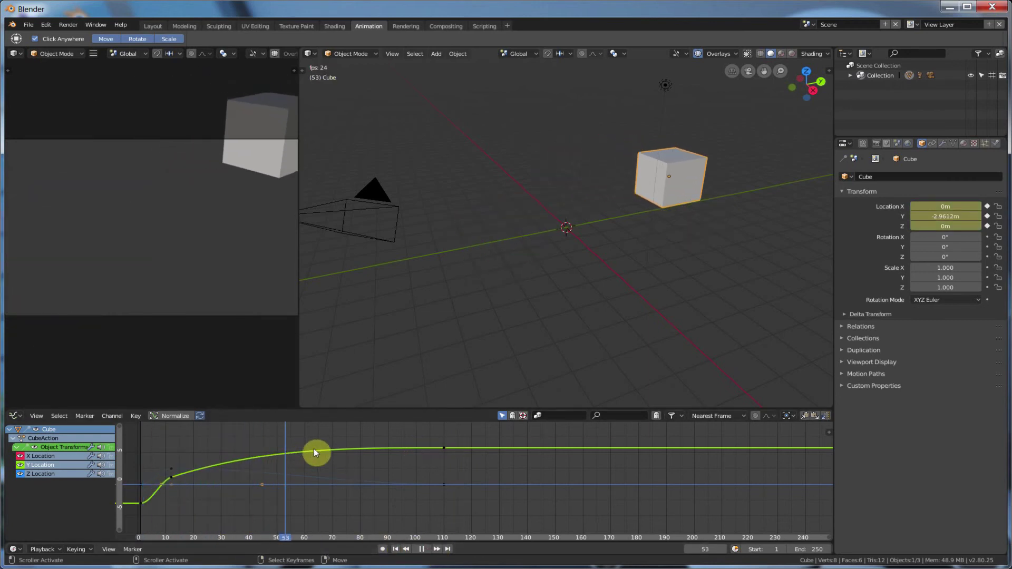
{"action": "left_click", "coordinate": [422, 549]}
{"action": "left_click", "coordinate": [43, 474]}
{"action": "left_click", "coordinate": [153, 484]}
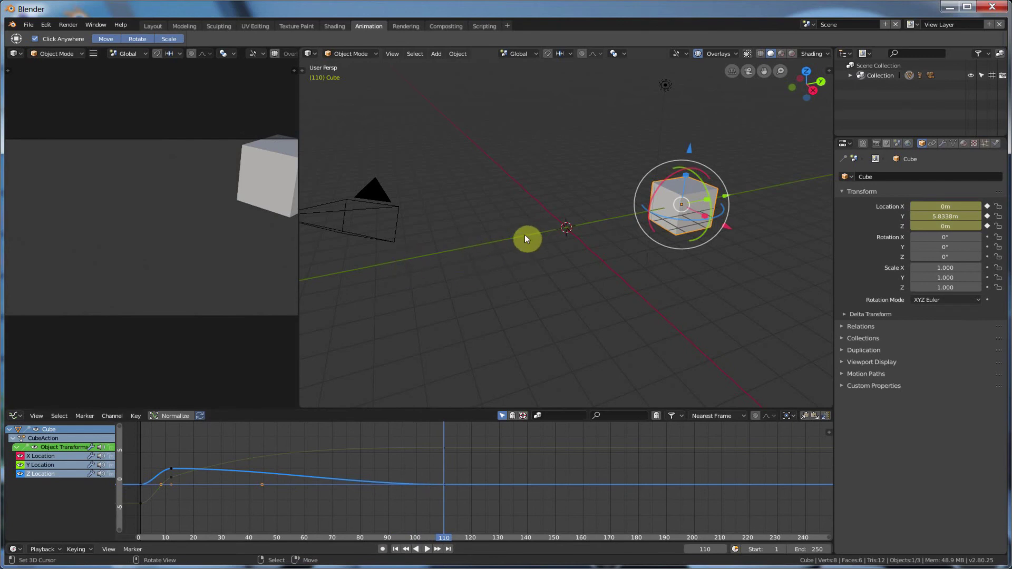
Replay and stop at frame 105, compare the X Location curve, then return to Z Location
{"action": "left_click", "coordinate": [396, 549]}
{"action": "left_click", "coordinate": [426, 548]}
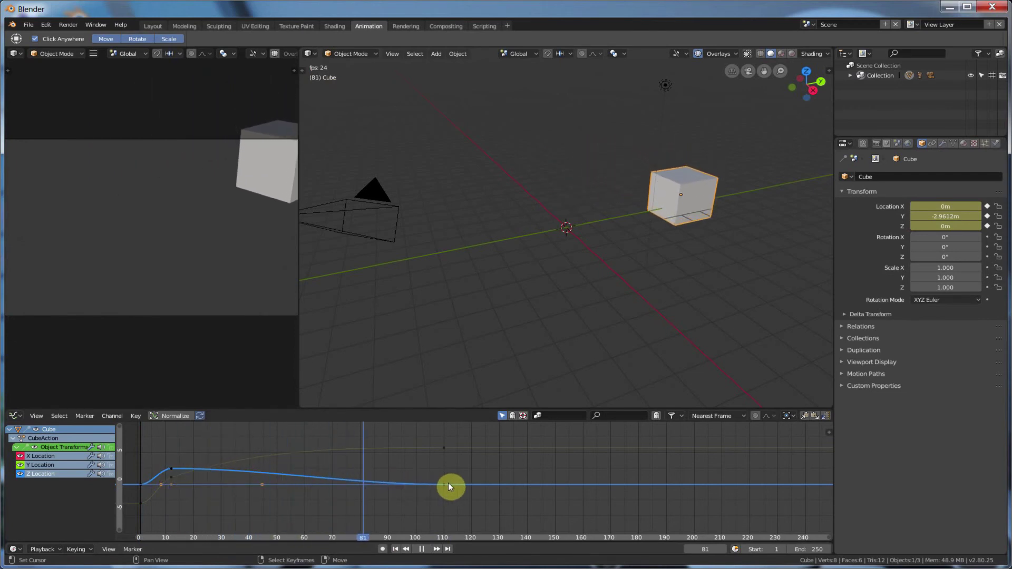
{"action": "left_click", "coordinate": [422, 549]}
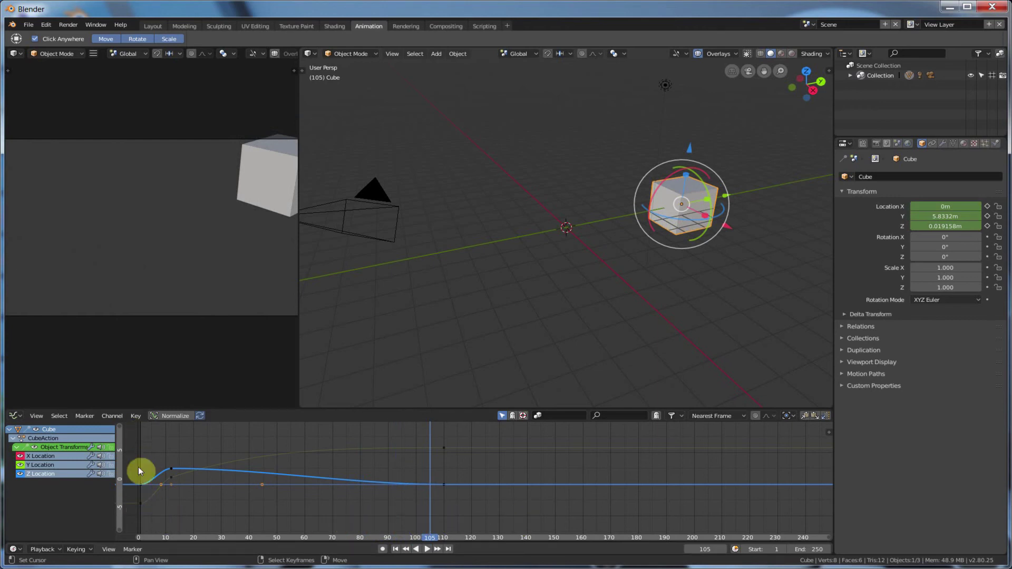
{"action": "left_click", "coordinate": [445, 485]}
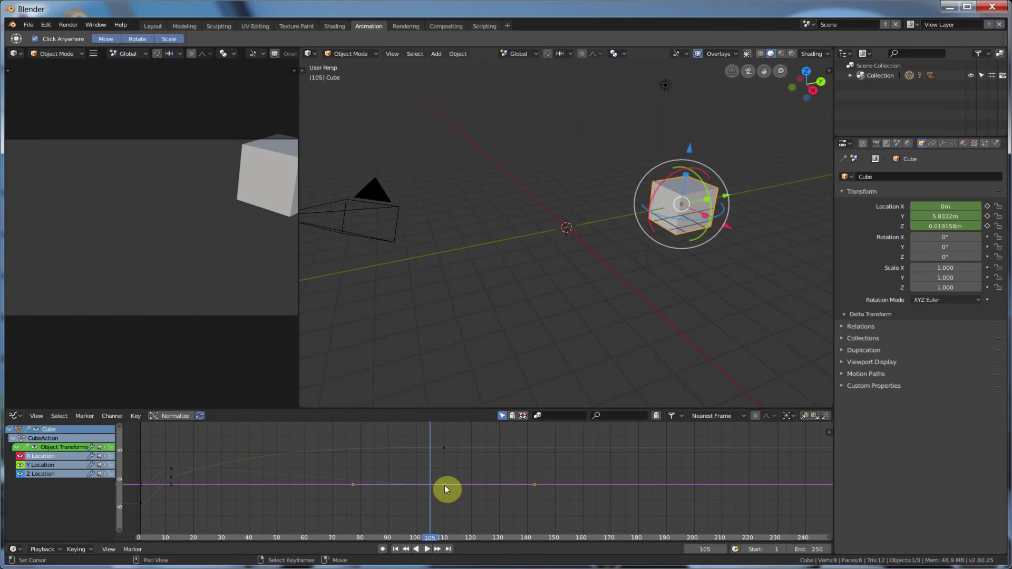
{"action": "left_click", "coordinate": [67, 475]}
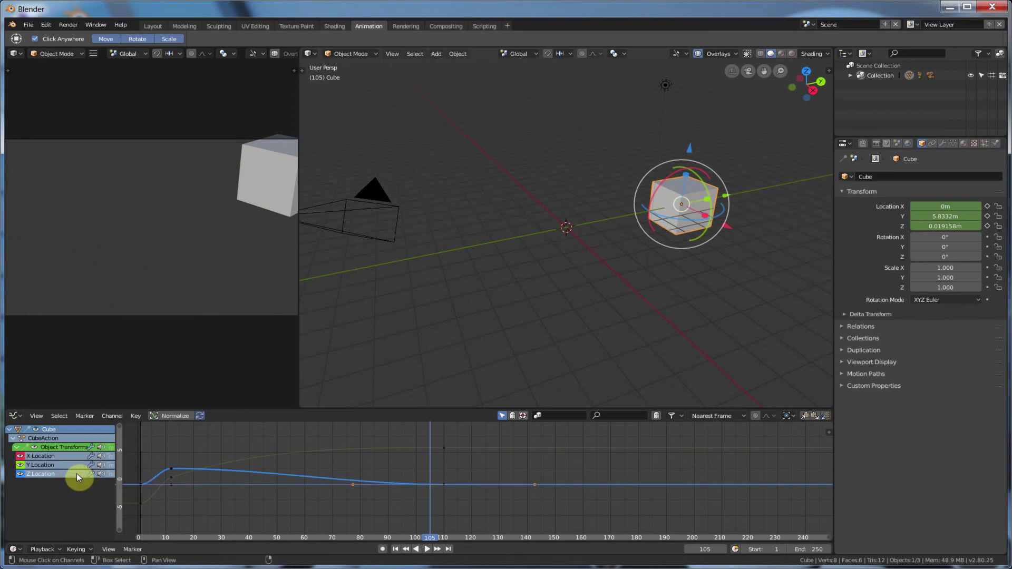
Move the Y Location curve's end key to about frame 155 and pull the point near frame 110 down
{"action": "mouse_move", "coordinate": [444, 484]}
{"action": "left_mouse_down"}
{"action": "mouse_move", "coordinate": [440, 463]}
{"action": "mouse_move", "coordinate": [444, 484]}
{"action": "left_mouse_up"}
{"action": "left_click", "coordinate": [444, 448]}
{"action": "mouse_move", "coordinate": [444, 449]}
{"action": "left_mouse_down"}
{"action": "mouse_move", "coordinate": [440, 468]}
{"action": "mouse_move", "coordinate": [432, 461]}
{"action": "mouse_move", "coordinate": [442, 433]}
{"action": "mouse_move", "coordinate": [444, 447]}
{"action": "left_mouse_up"}
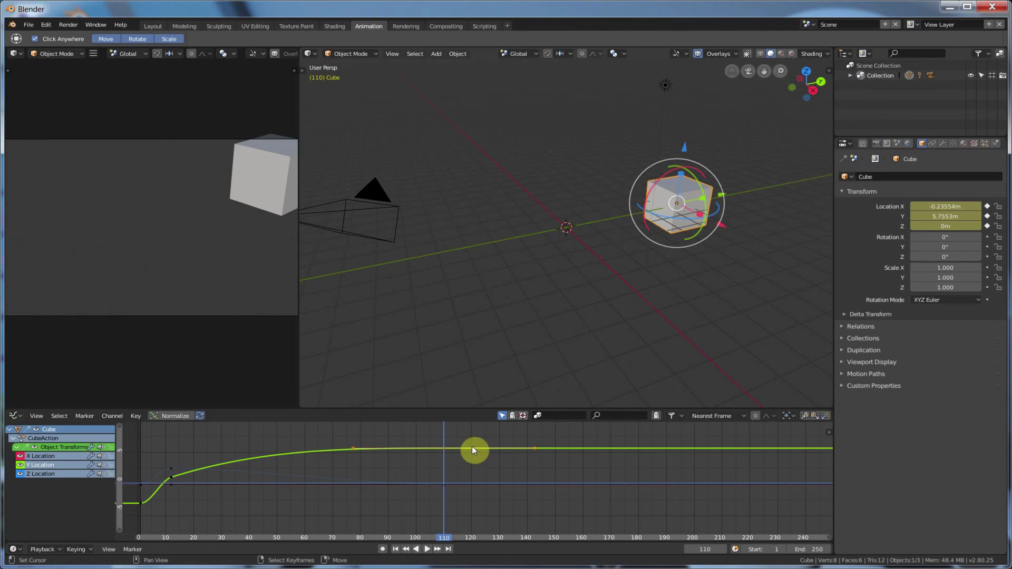
{"action": "left_click_drag", "start_coordinate": [444, 452], "coordinate": [605, 442]}
{"action": "right_click", "coordinate": [605, 442]}
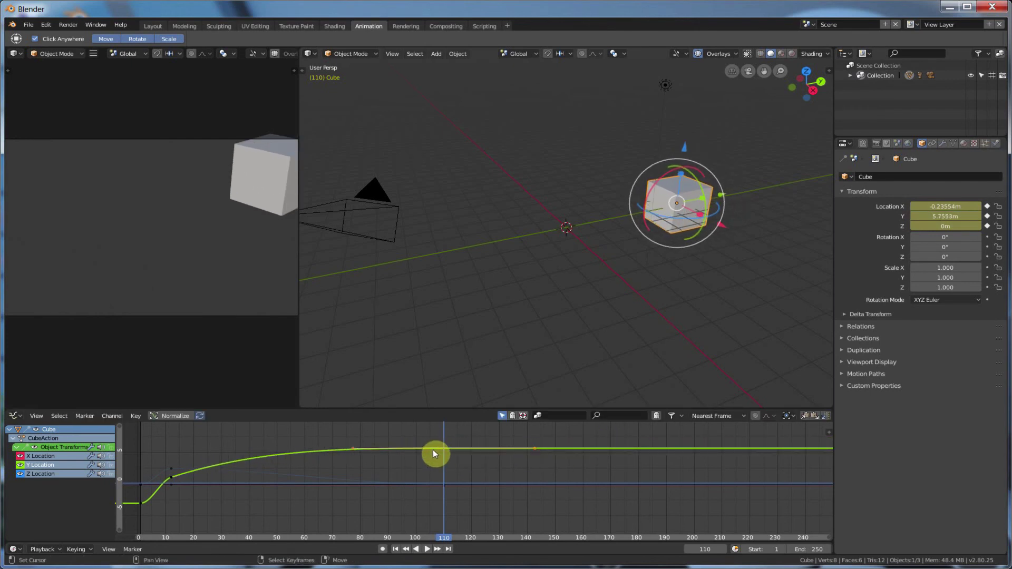
{"action": "left_click_drag", "start_coordinate": [444, 452], "coordinate": [569, 438]}
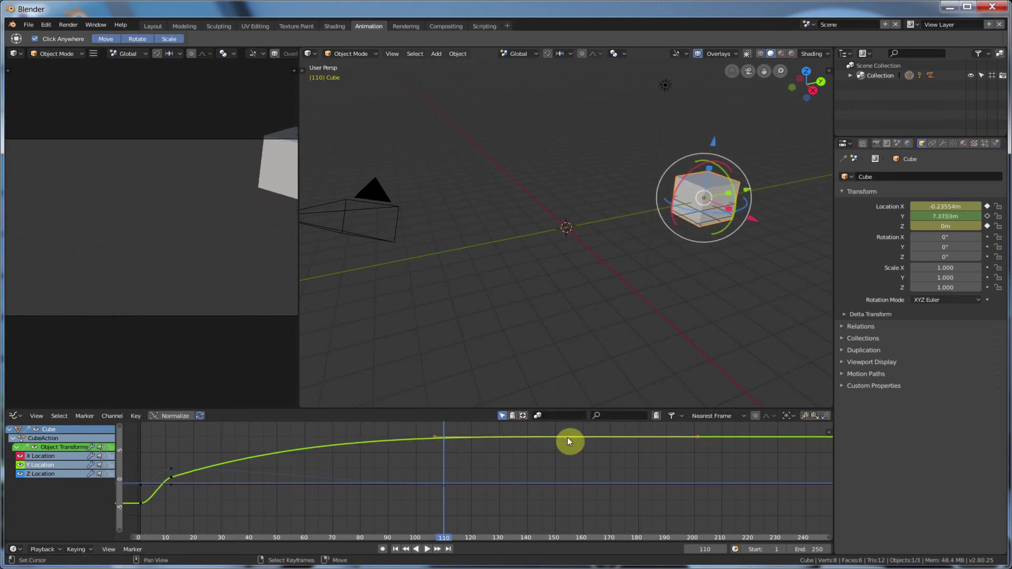
{"action": "left_click", "coordinate": [433, 436]}
{"action": "left_click_drag", "start_coordinate": [436, 438], "coordinate": [432, 483]}
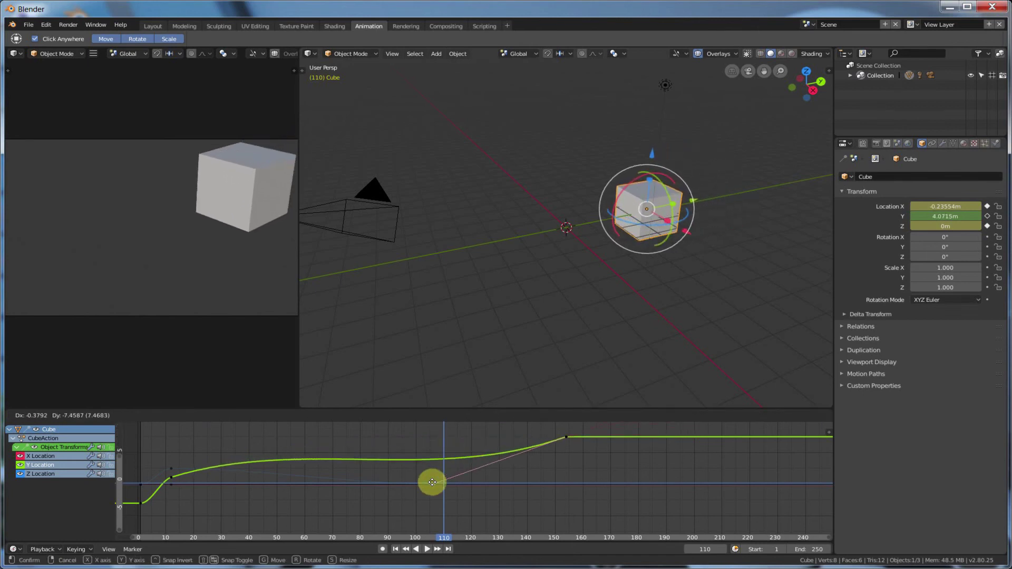
Select only the right handle of the Y Location key near frame 10 and move it lower
{"action": "left_click", "coordinate": [433, 482]}
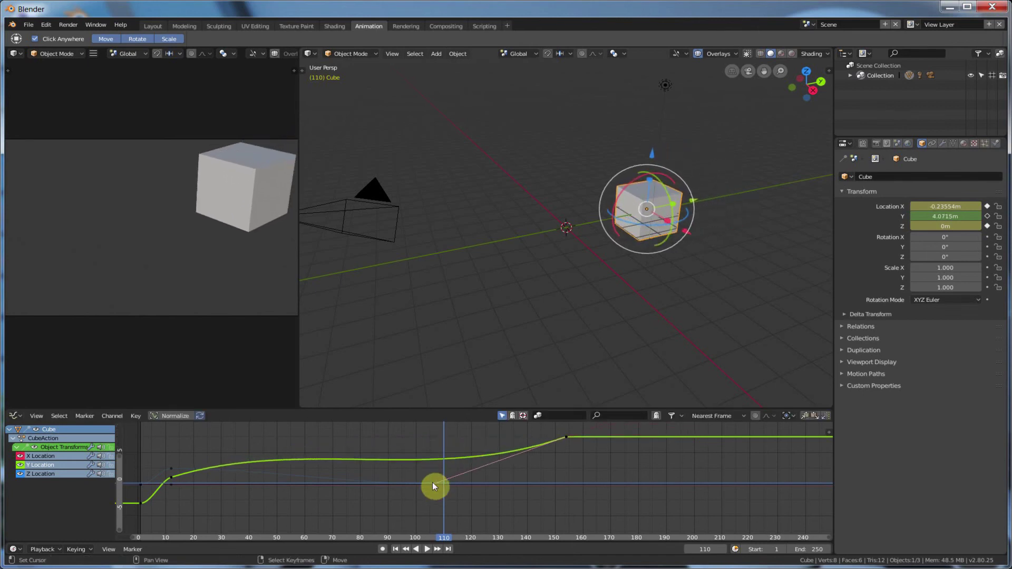
{"action": "left_click", "coordinate": [172, 477]}
{"action": "left_click", "coordinate": [303, 439]}
{"action": "key", "text": "g"}
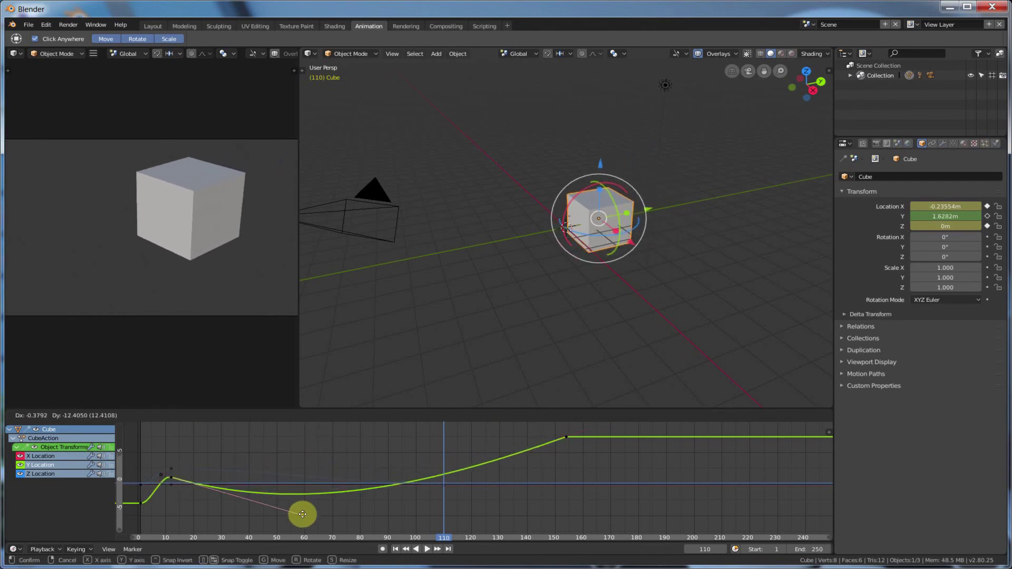
{"action": "left_click", "coordinate": [302, 514]}
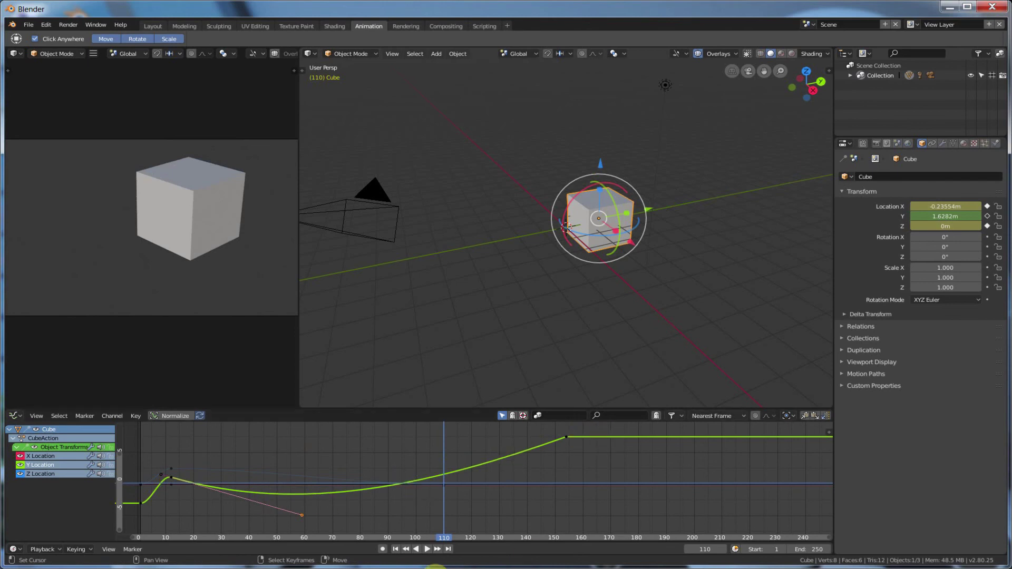
Play the animation from the first frame, then drag the frame-10 key's handle upward so the curve climbs
{"action": "left_click", "coordinate": [396, 549]}
{"action": "left_click", "coordinate": [427, 549]}
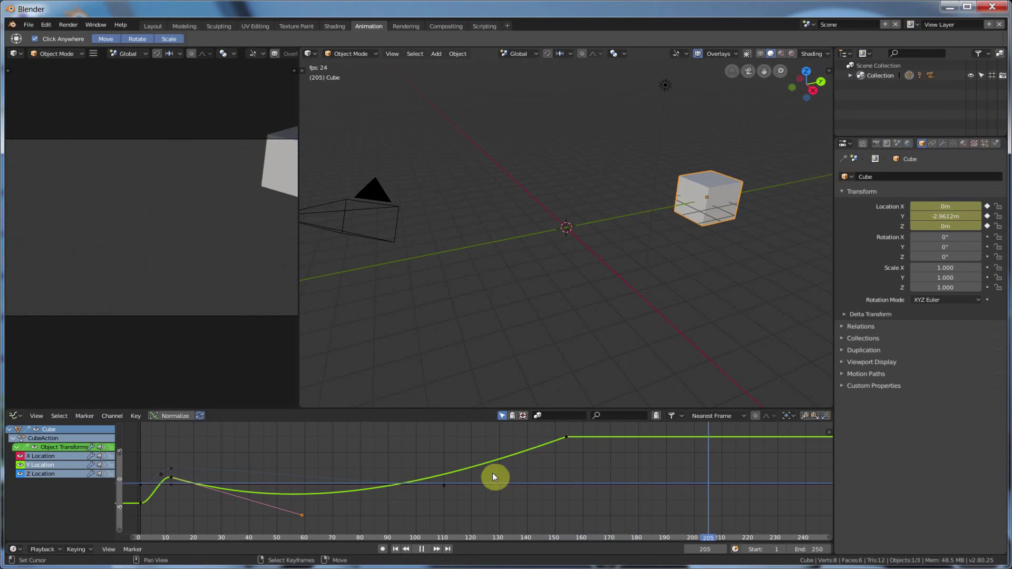
{"action": "left_click", "coordinate": [421, 549]}
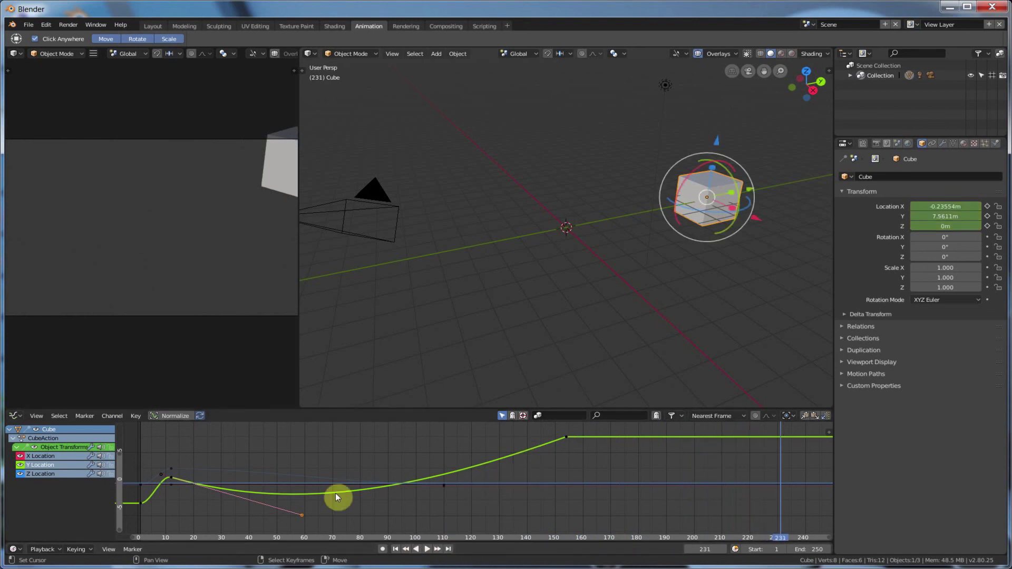
{"action": "left_click_drag", "start_coordinate": [302, 516], "coordinate": [316, 452]}
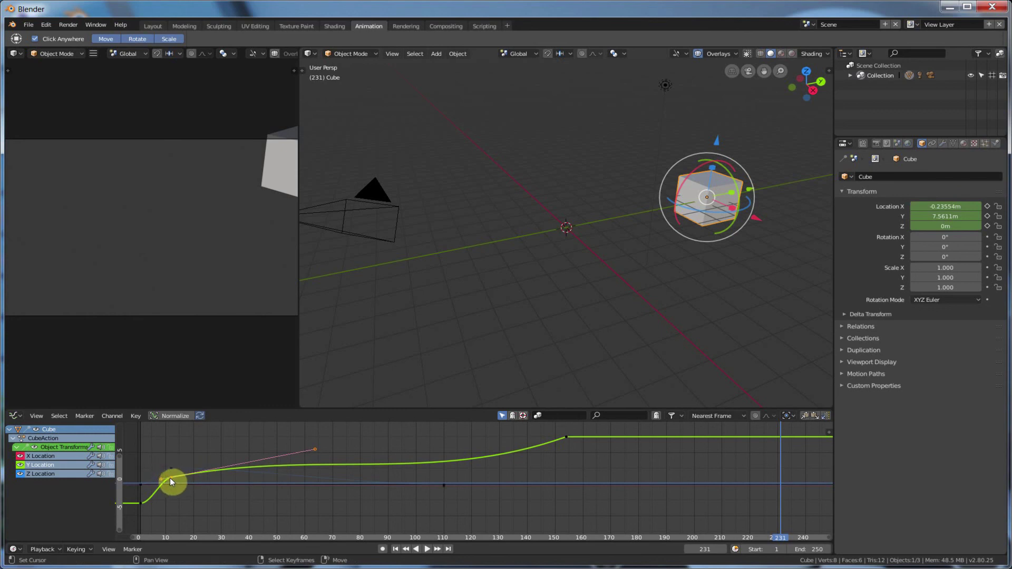
Set the Y Location keys to Linear interpolation and play the animation from frame 12
{"action": "left_click", "coordinate": [567, 435]}
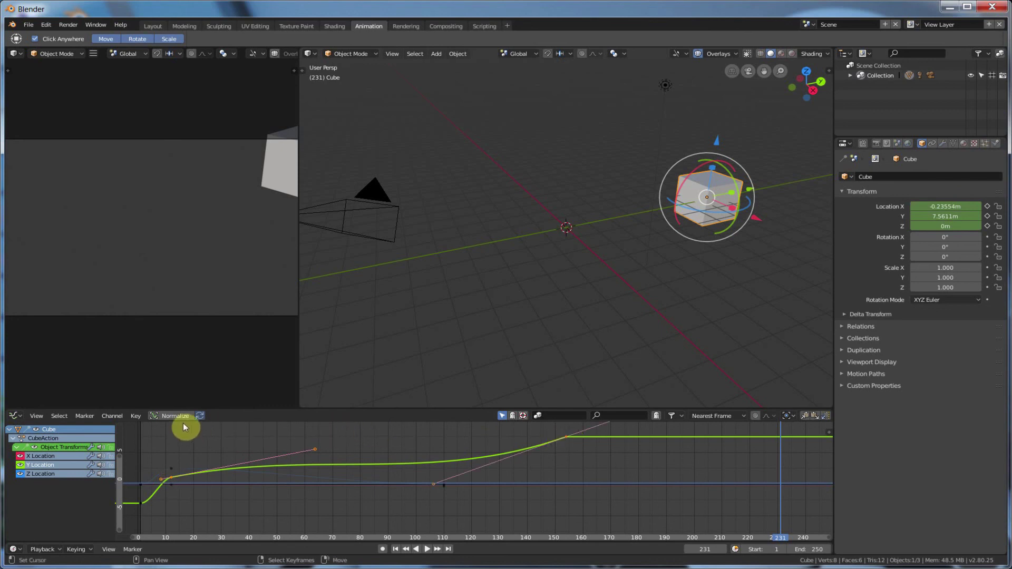
{"action": "left_click", "coordinate": [136, 416]}
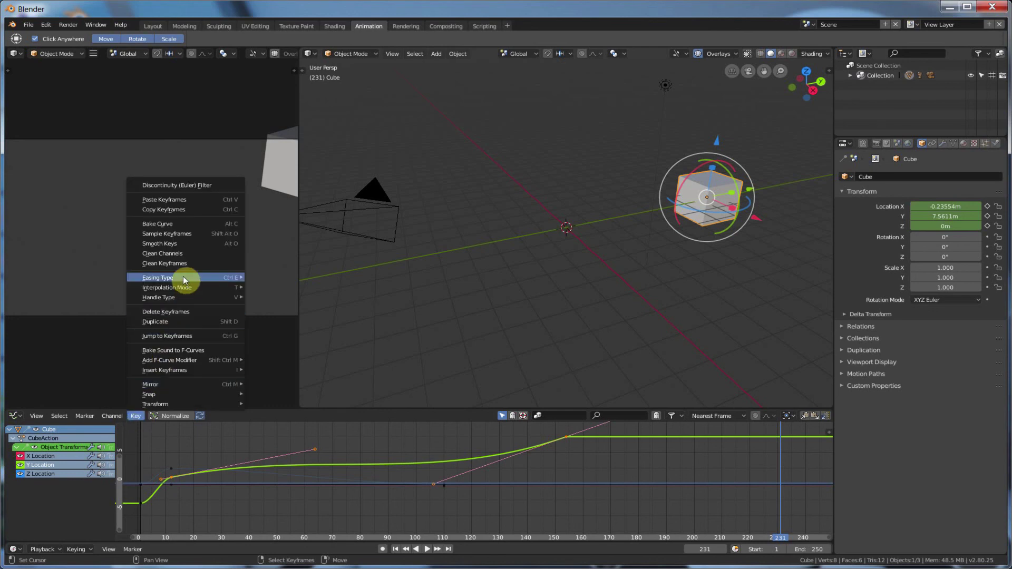
{"action": "mouse_move", "coordinate": [183, 277]}
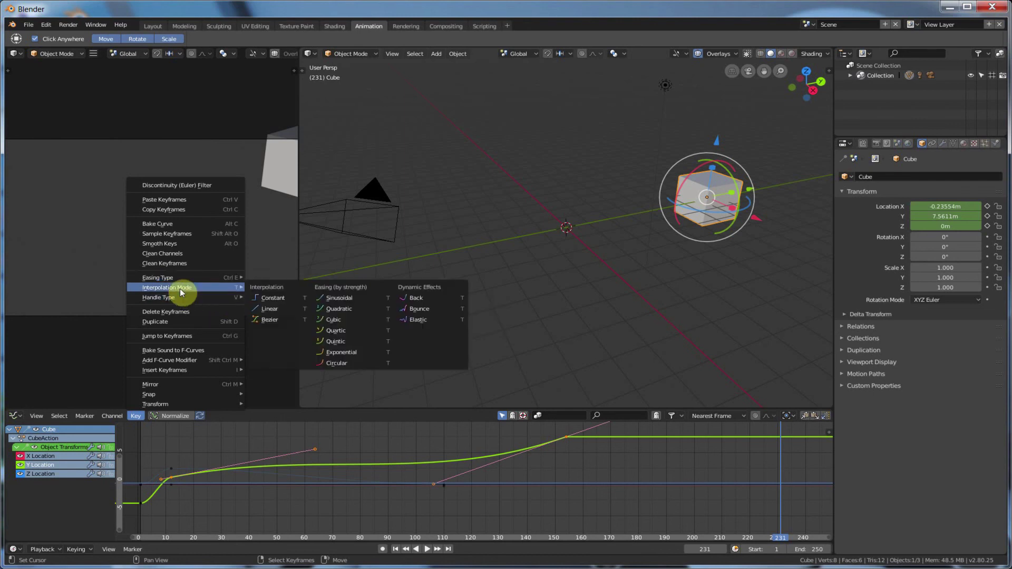
{"action": "left_click", "coordinate": [134, 417]}
{"action": "mouse_move", "coordinate": [187, 292]}
{"action": "left_click", "coordinate": [269, 309]}
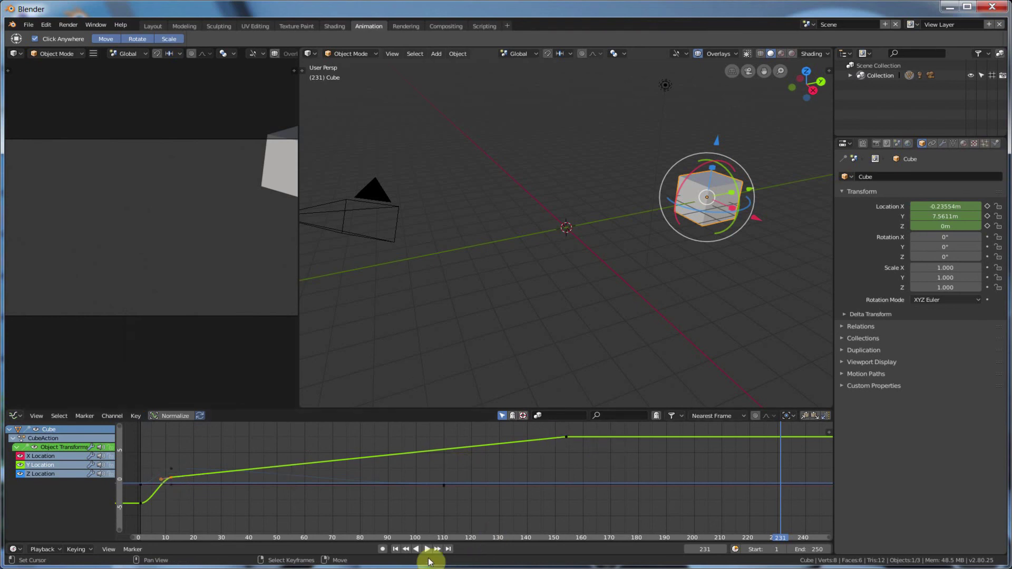
{"action": "left_click", "coordinate": [171, 481]}
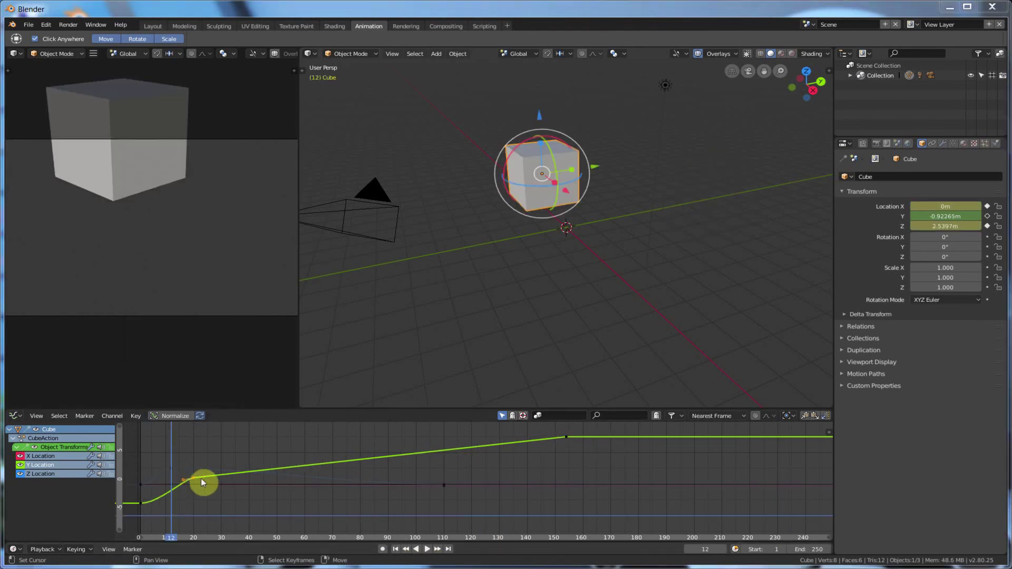
{"action": "left_click", "coordinate": [427, 550]}
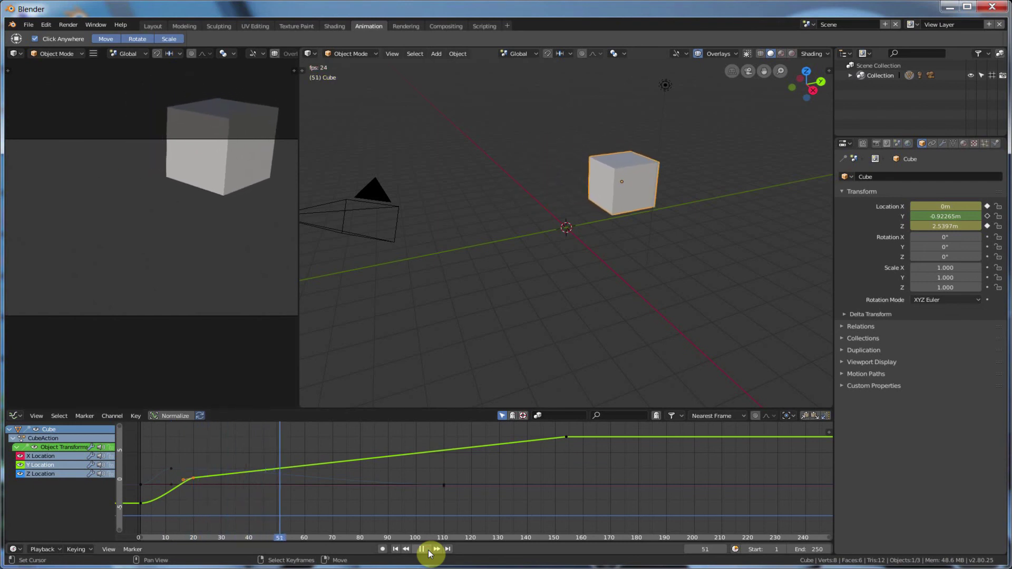